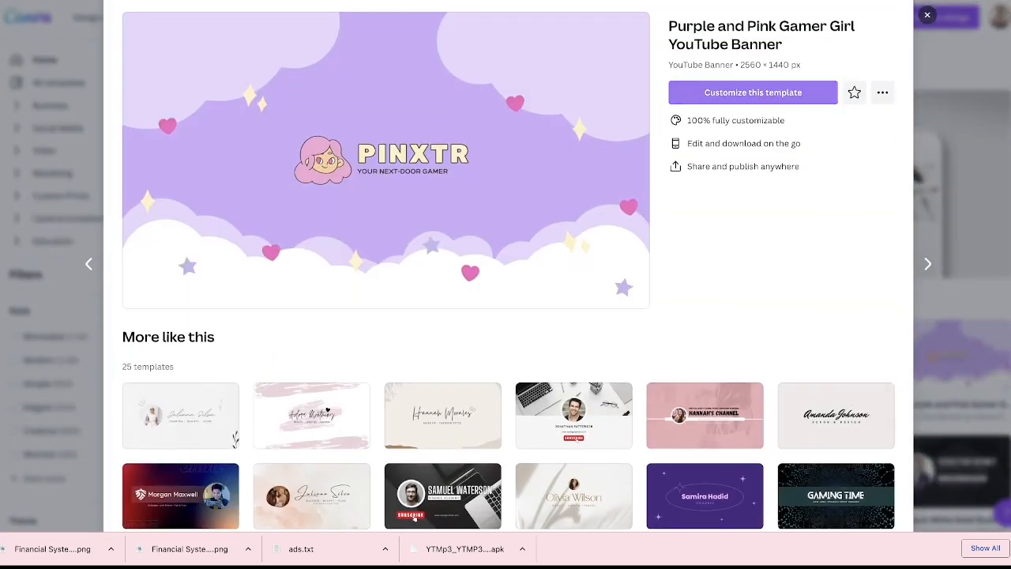
Step: Customize the Purple and Pink Gamer Girl YouTube Banner template and delete the pink-haired girl illustration beside the title
click(753, 92)
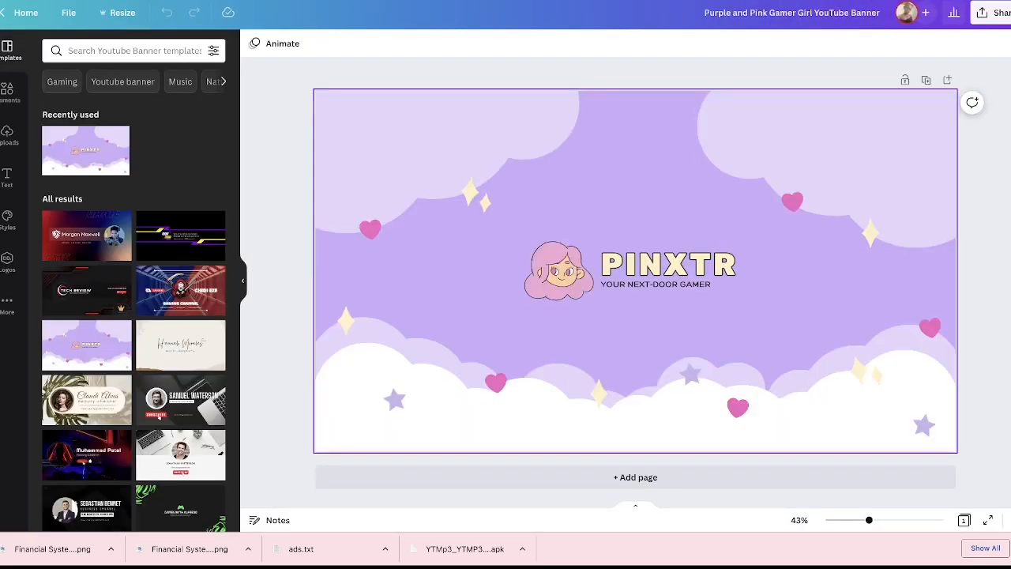
click(560, 271)
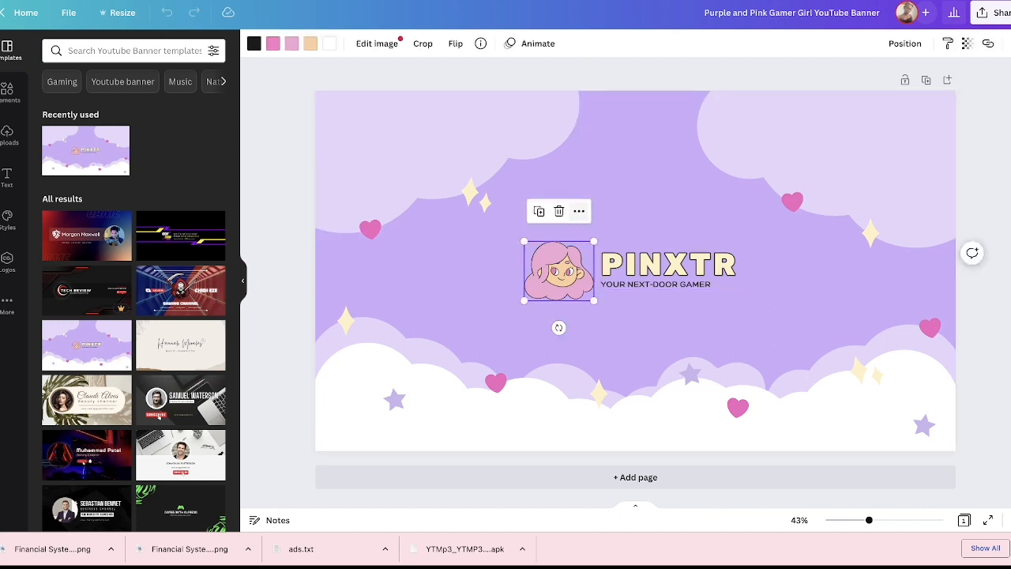
click(560, 211)
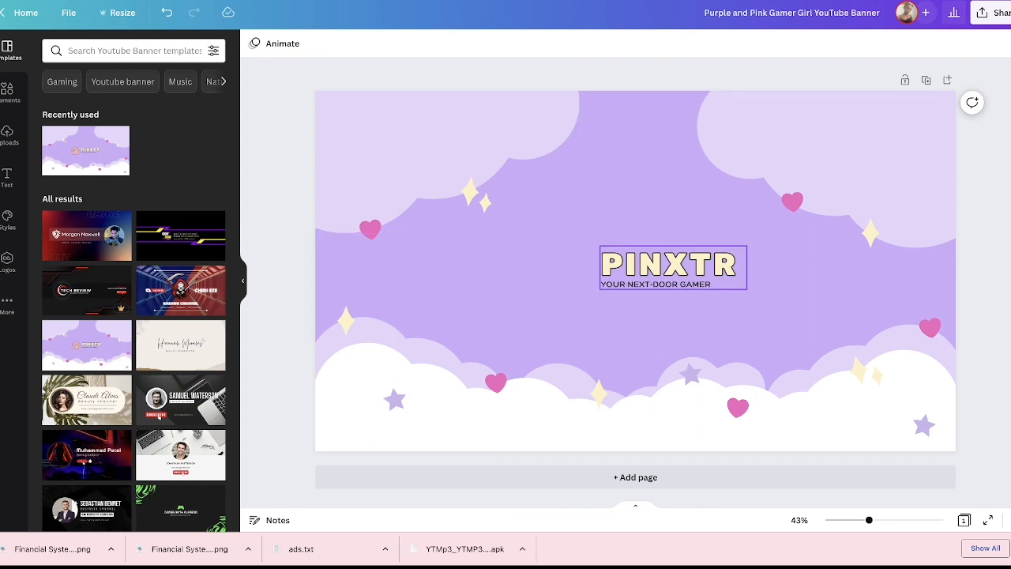
Step: Move the title and tagline group to the banner's horizontal centre and replace PINXTR with the channel owner's first name in capitals
click(668, 266)
drag(668, 266, 630, 246)
click(694, 246)
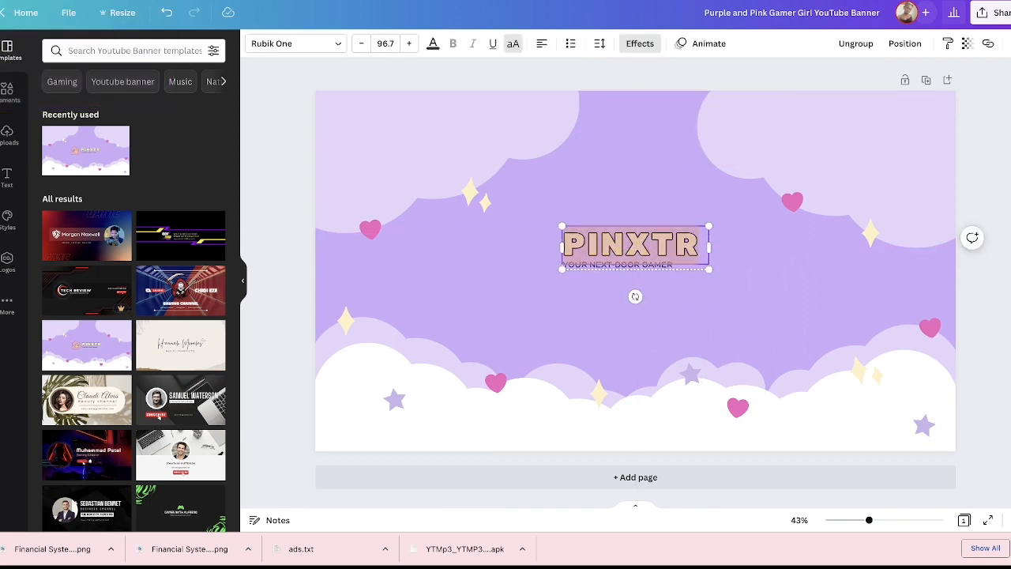
click(698, 245)
key(BackSpace)
key(BackSpace)
key(BackSpace)
key(BackSpace)
key(BackSpace)
key(BackSpace)
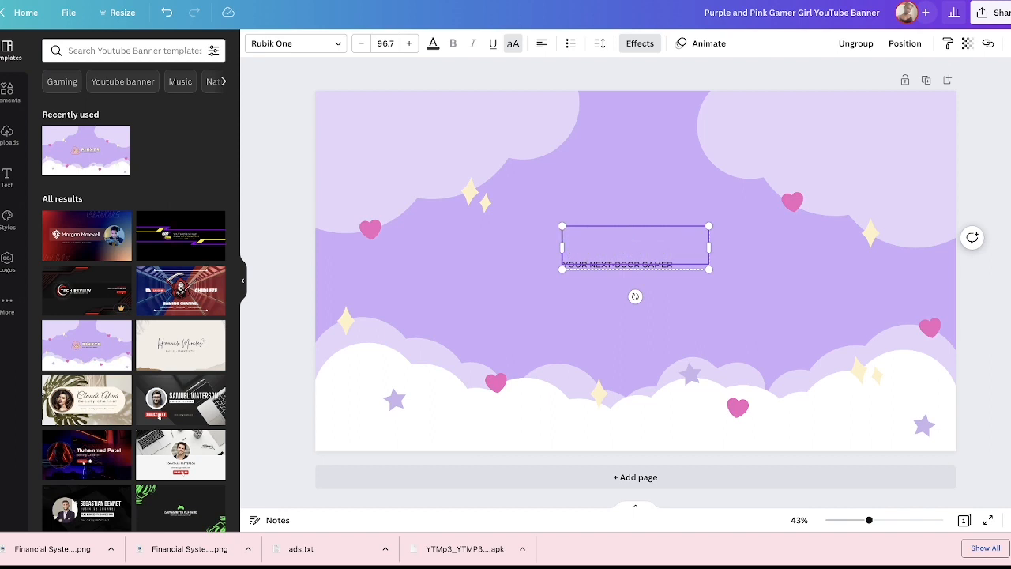
text(ISATU)
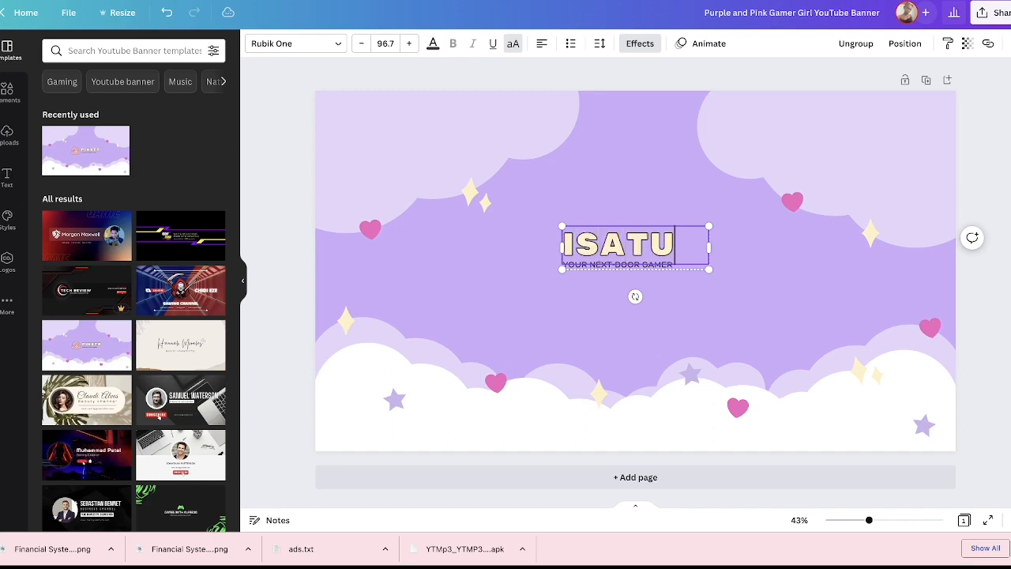
Step: Narrow the title and tagline group from both sides so its frame fits closely around the text
click(619, 265)
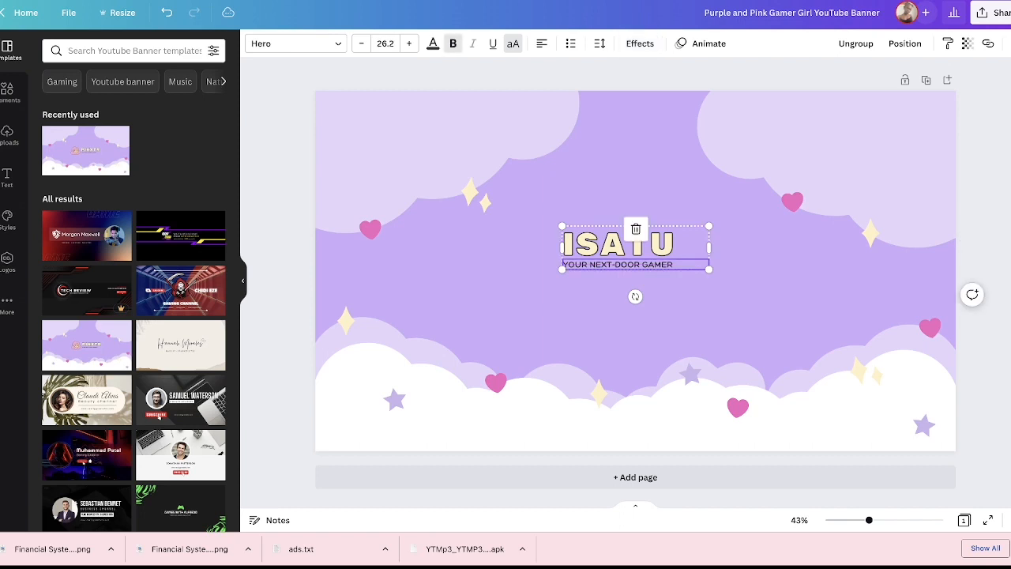
mouse_move(562, 247)
mouse_down()
mouse_move(488, 247)
mouse_move(608, 248)
mouse_move(574, 248)
mouse_up()
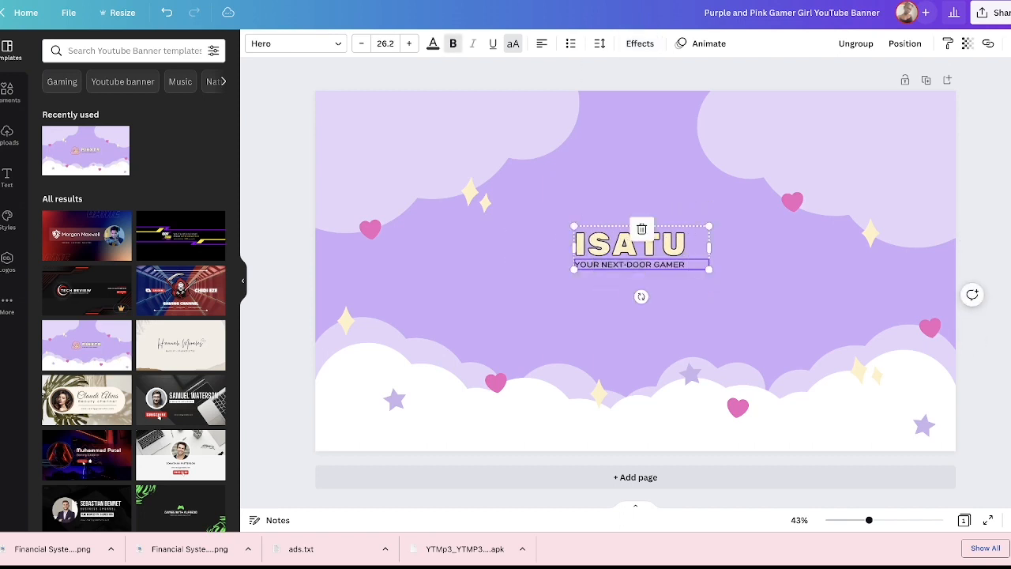
mouse_move(709, 248)
mouse_down()
mouse_move(673, 249)
mouse_move(691, 248)
mouse_up()
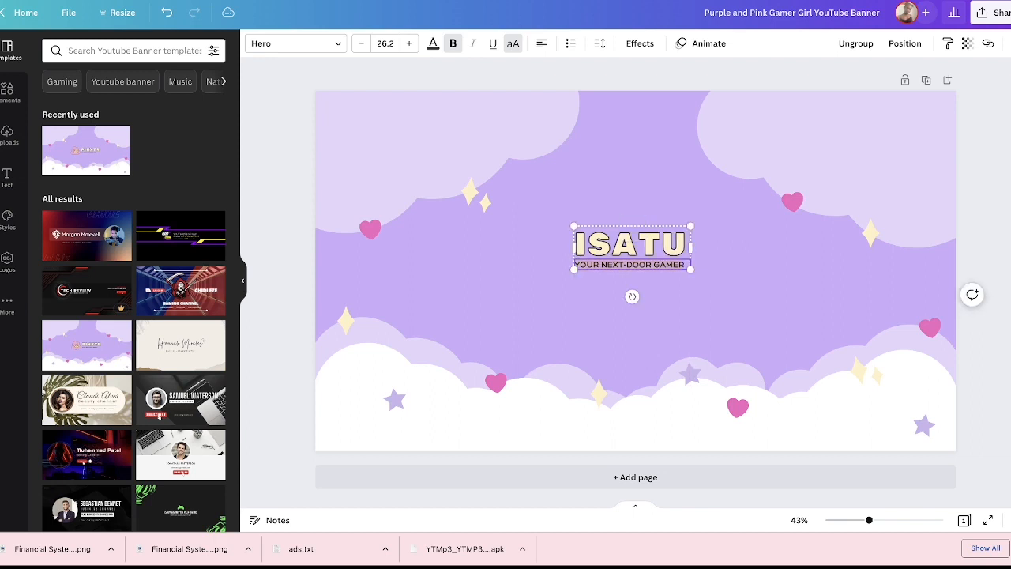
click(672, 320)
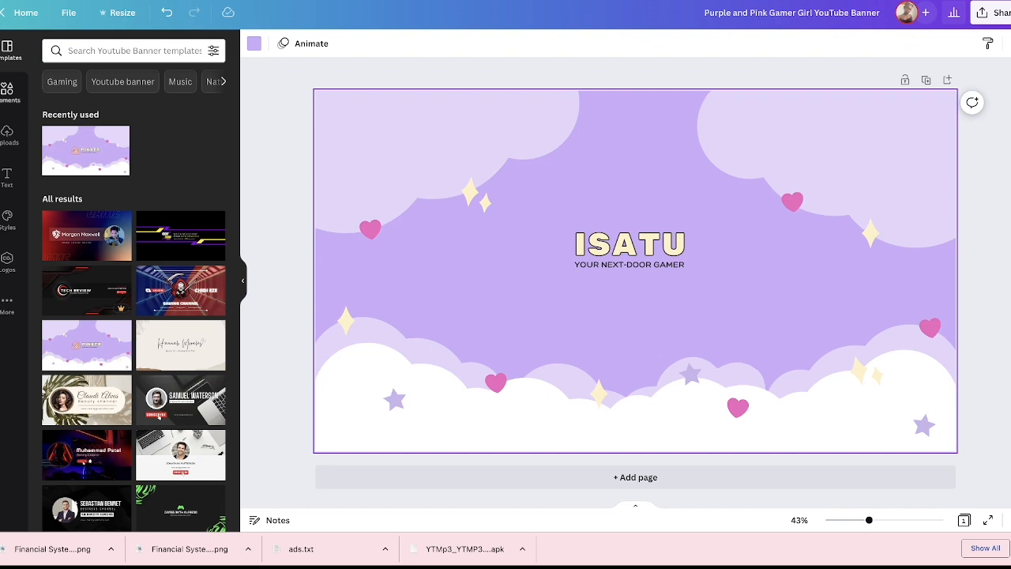
Step: Browse the elements library, from shapes, graphics, stickers and media through charts, tables, frames and grids to the graphic collections
click(7, 92)
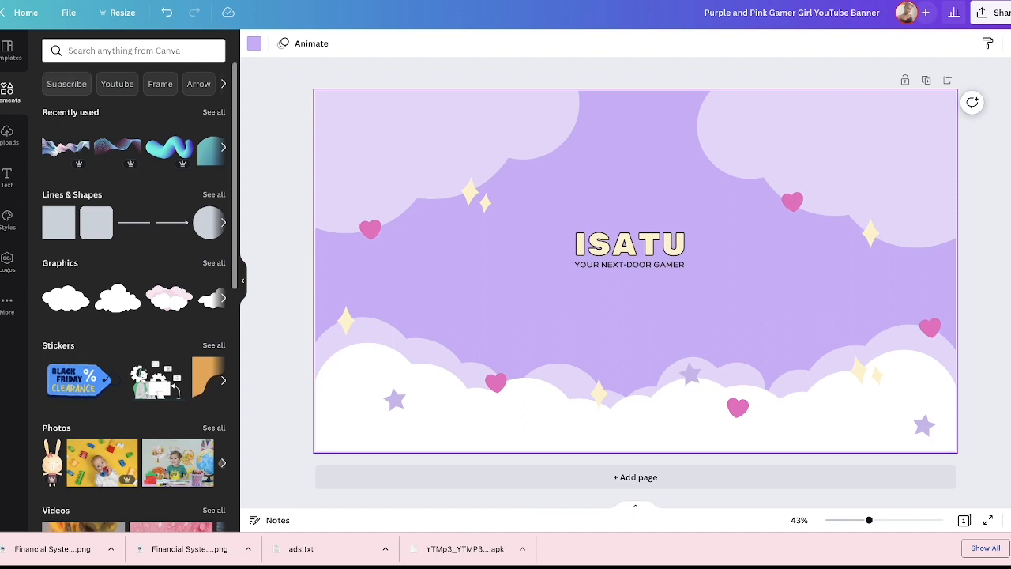
scroll(134, 300, down, 3)
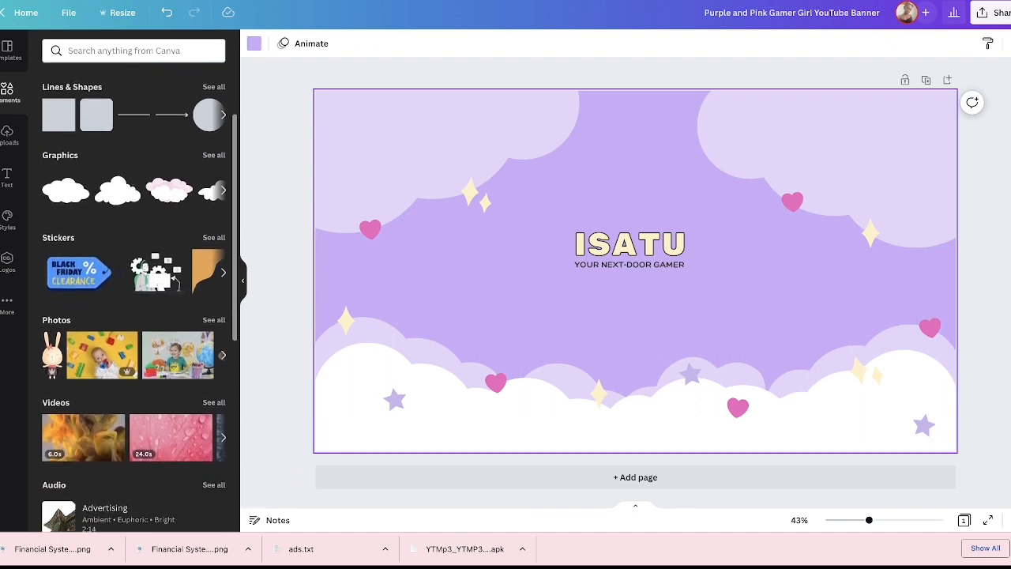
scroll(135, 300, down, 7)
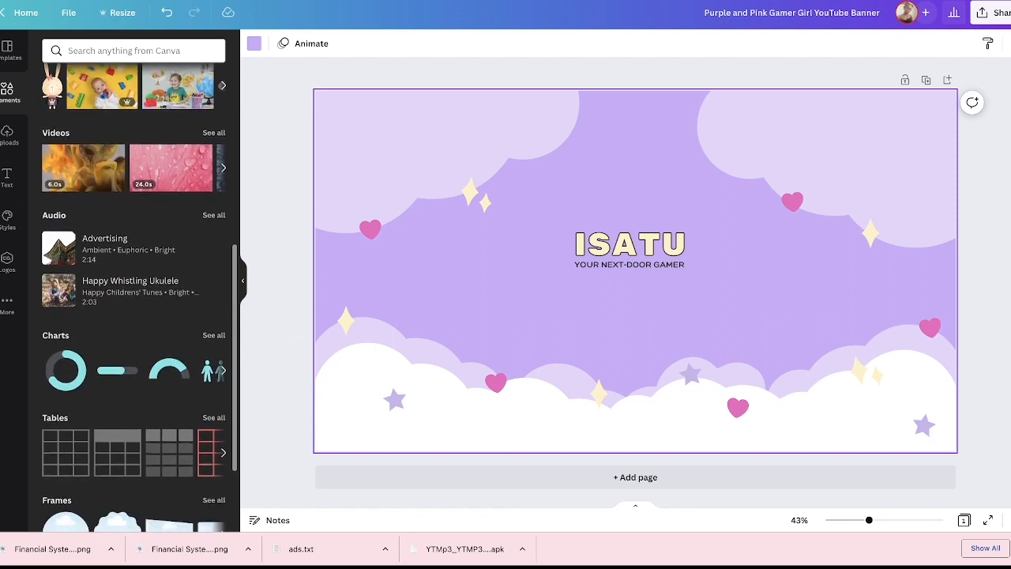
scroll(134, 297, down, 8)
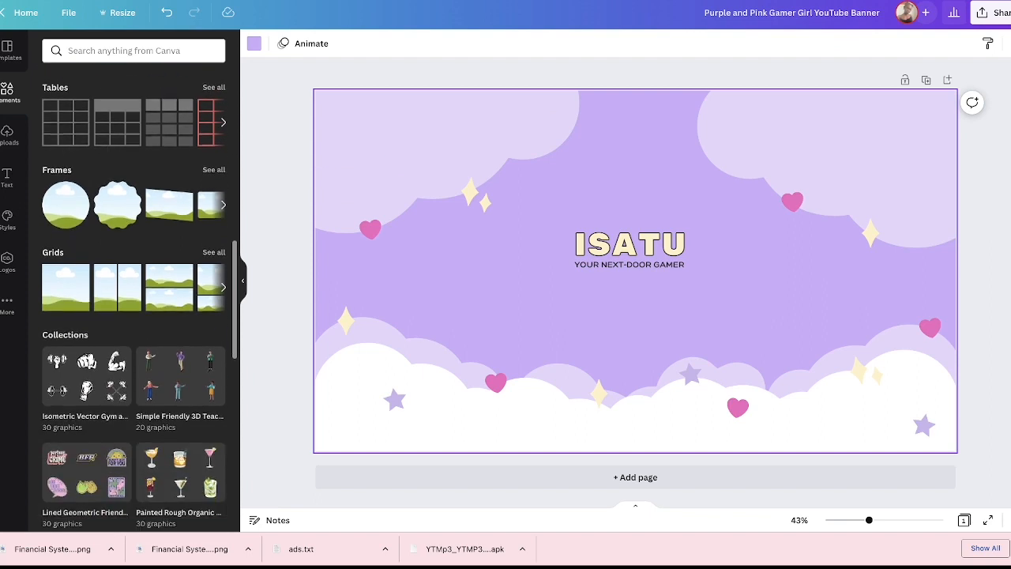
scroll(135, 298, down, 3)
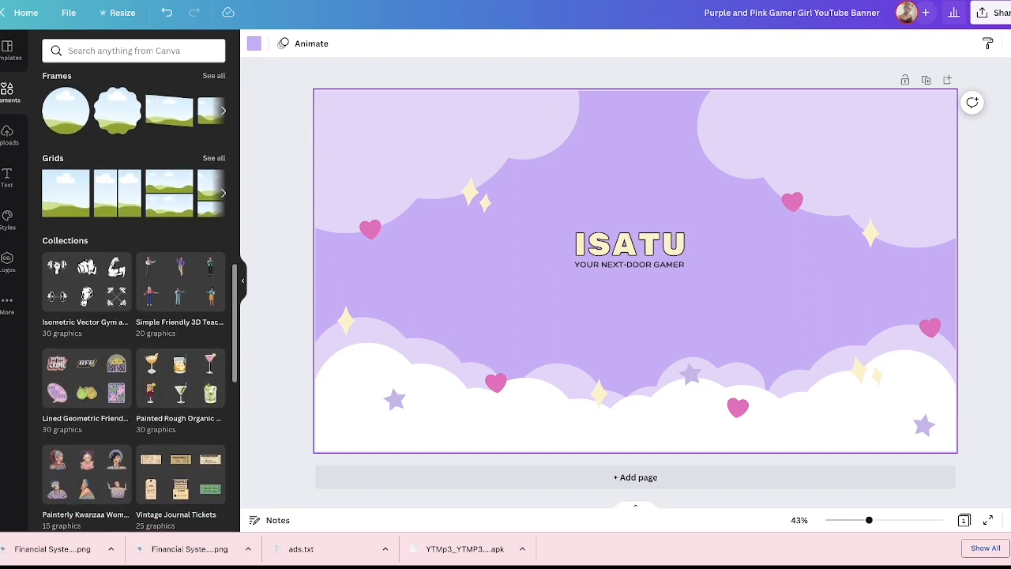
scroll(135, 297, down, 10)
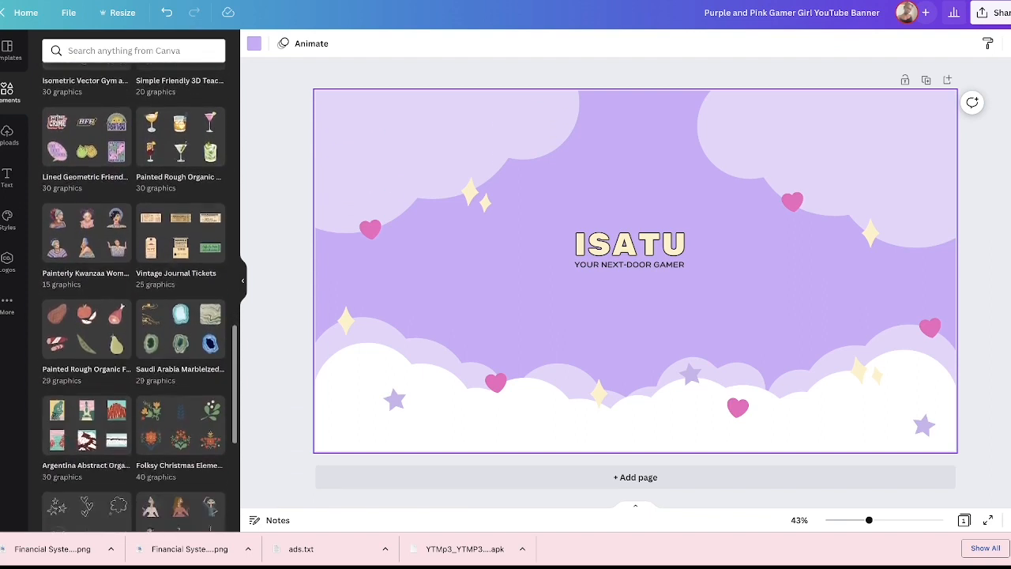
scroll(134, 297, down, 10)
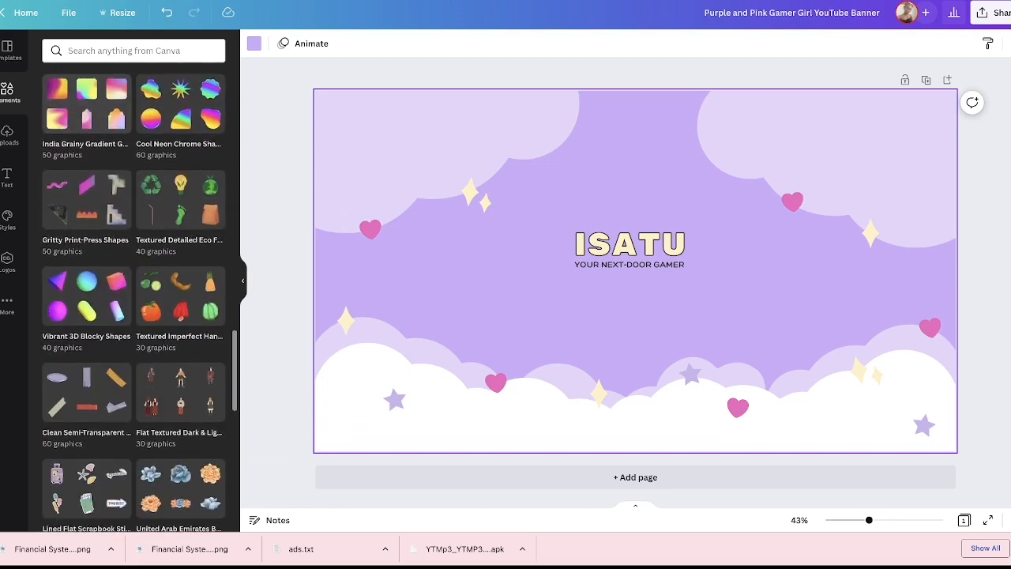
scroll(134, 297, down, 10)
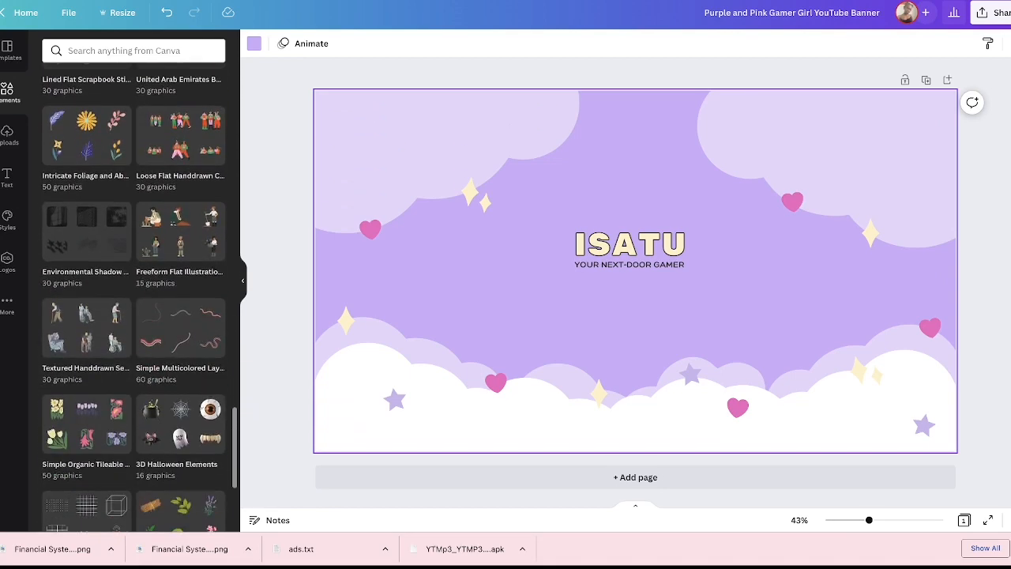
scroll(134, 297, down, 4)
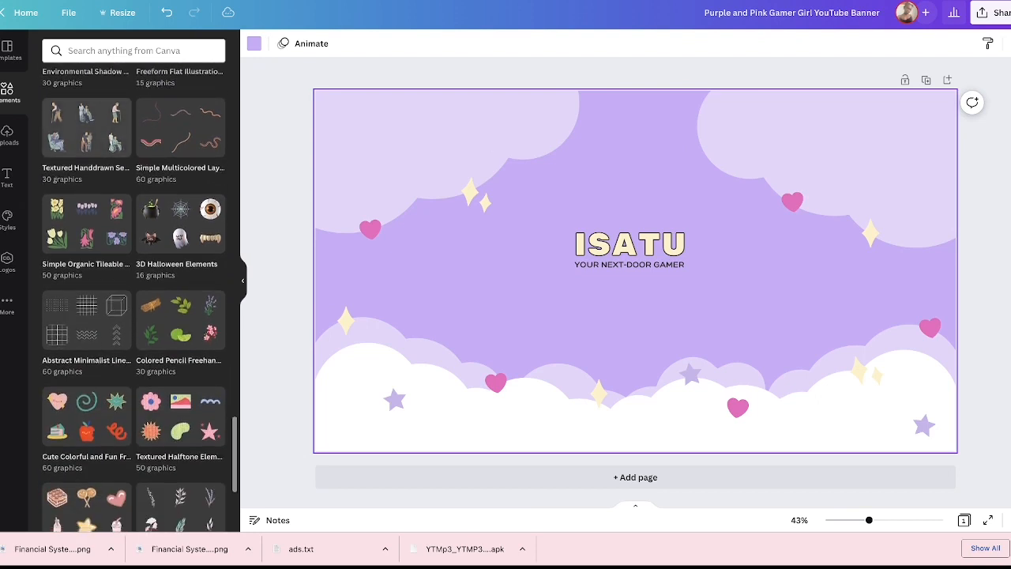
scroll(134, 297, down, 1)
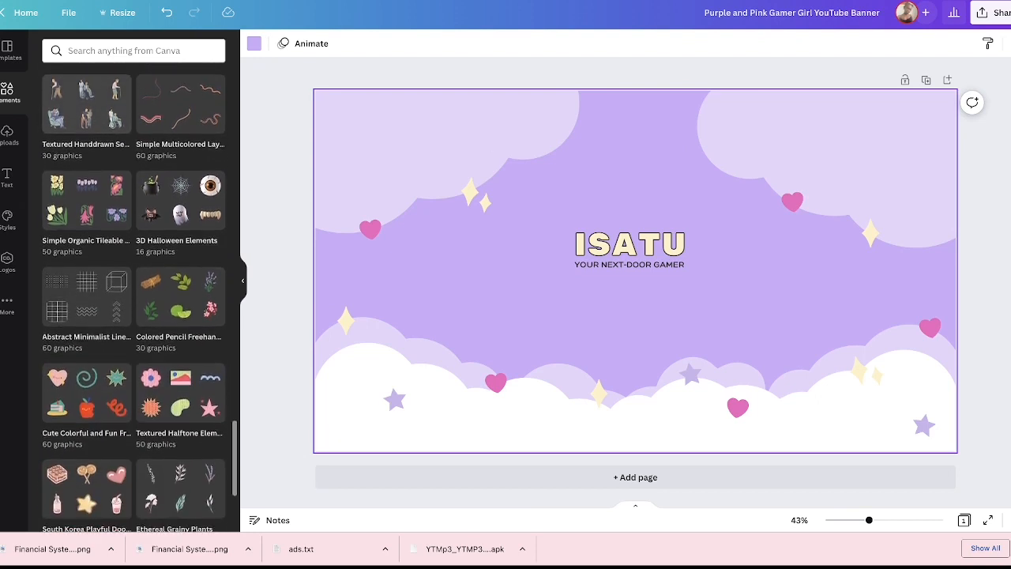
Step: Review the upload area for images, videos and audio, including the available sources for importing files
click(7, 135)
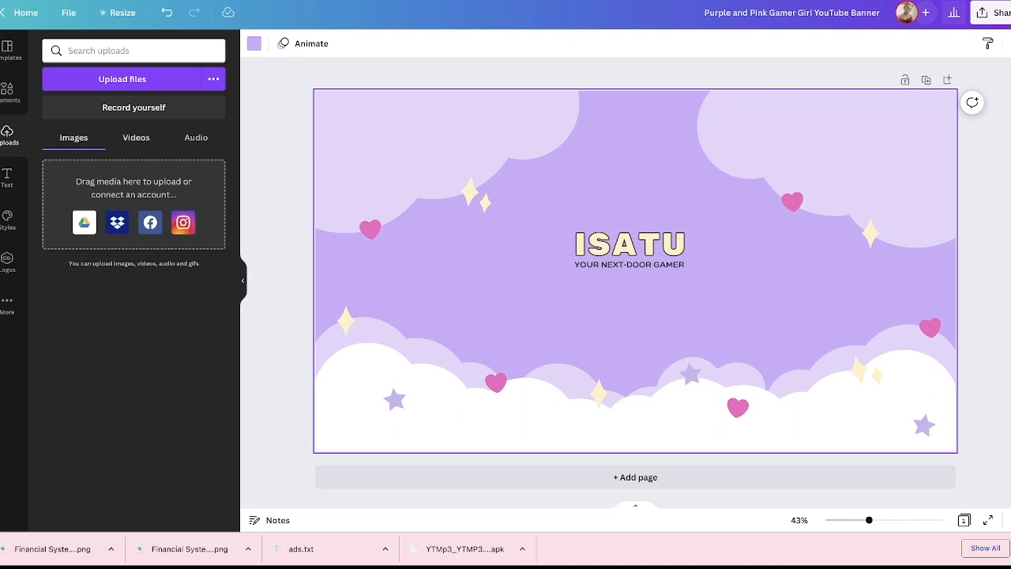
click(136, 138)
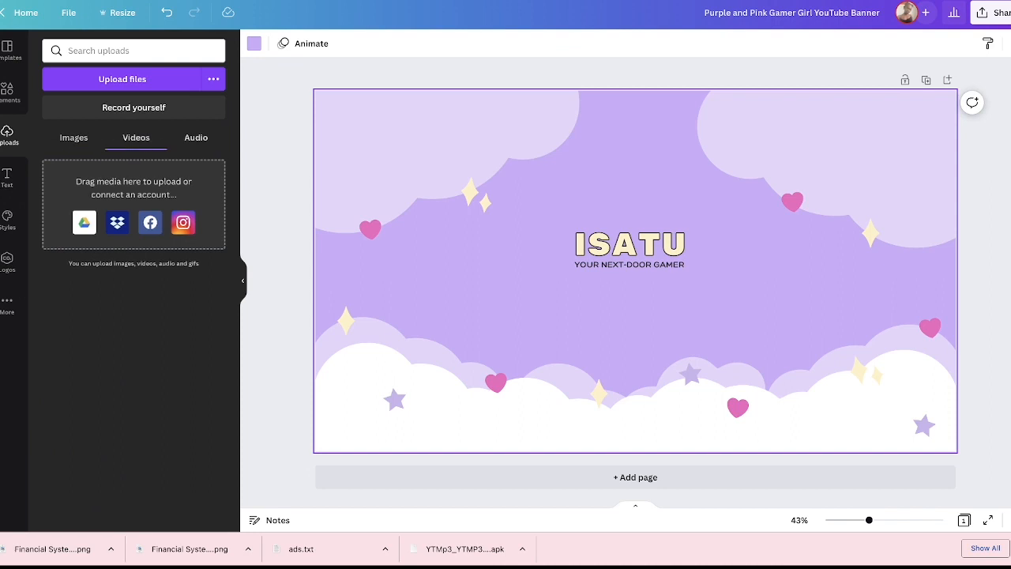
click(196, 137)
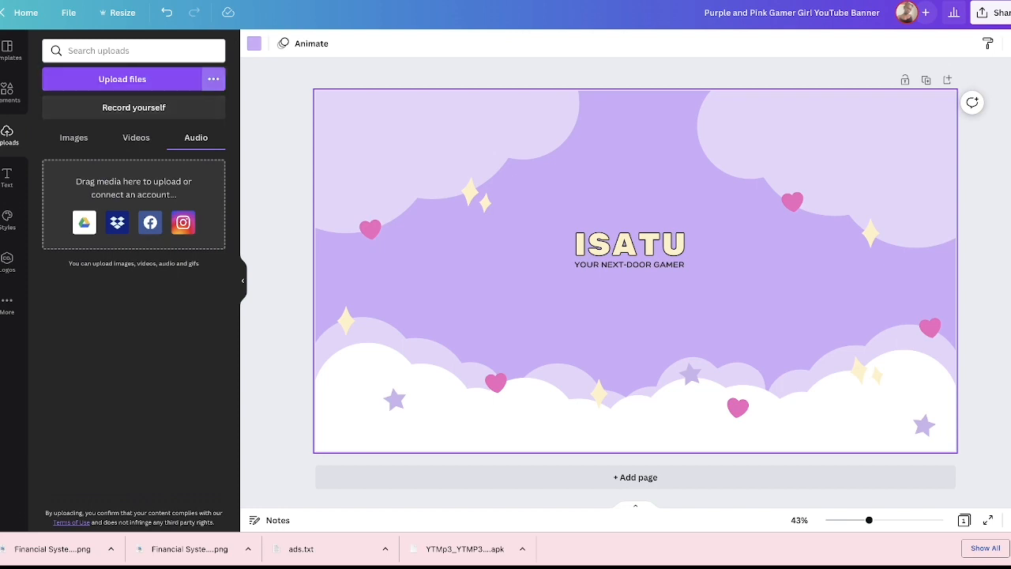
click(213, 79)
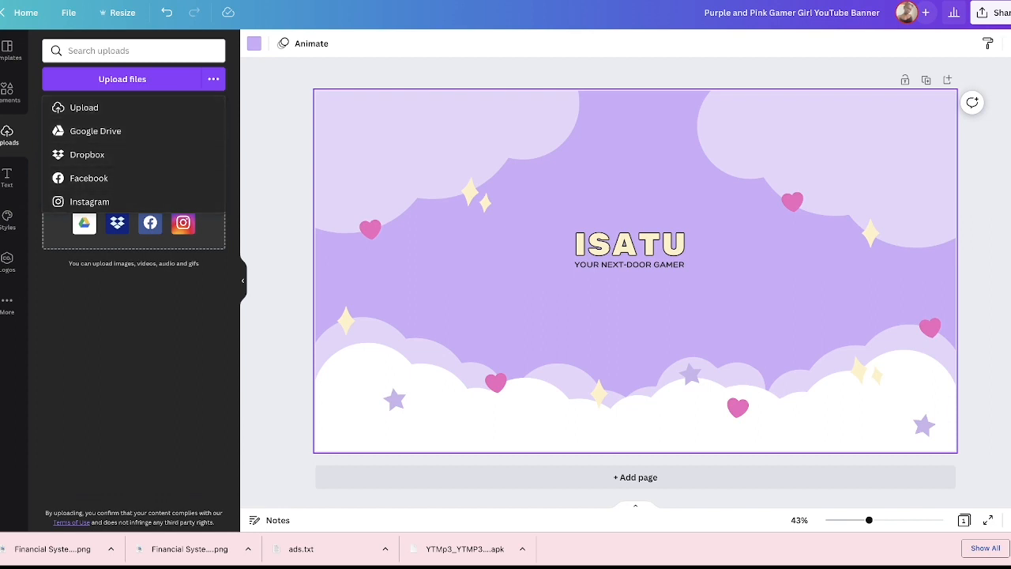
click(213, 79)
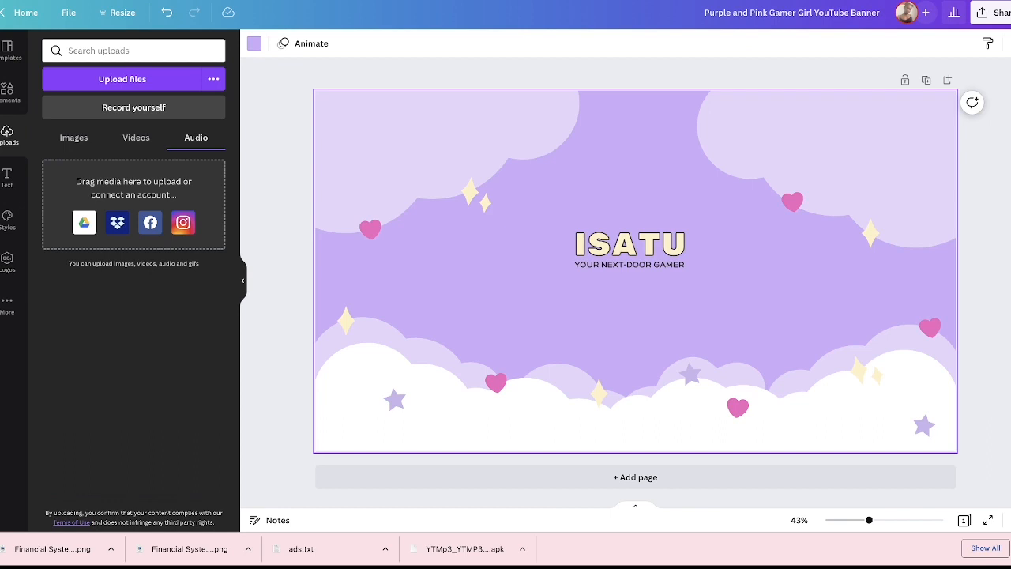
Step: Browse the text options, including the heading presets and the ready-made font combinations
click(7, 178)
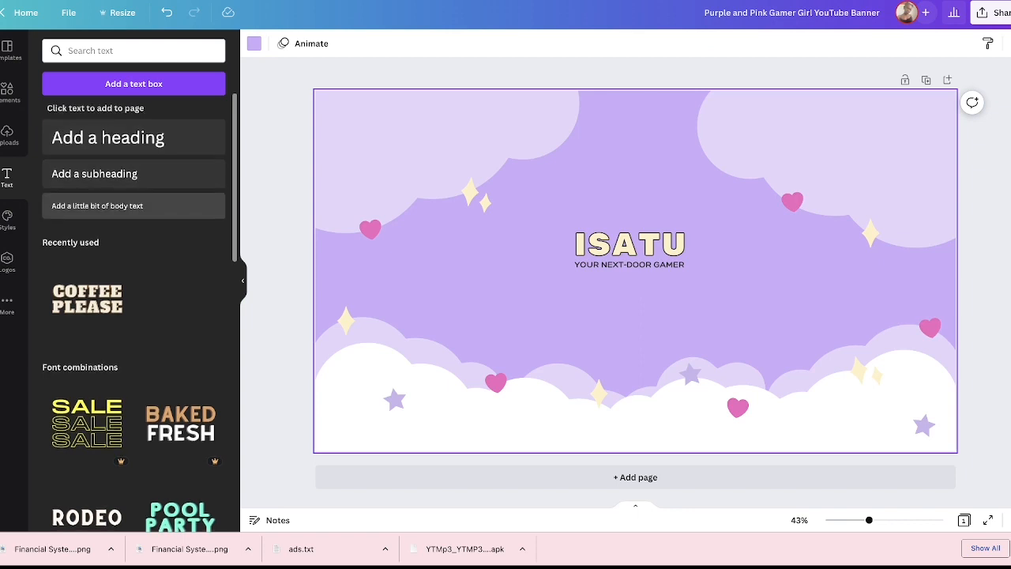
scroll(134, 316, down, 6)
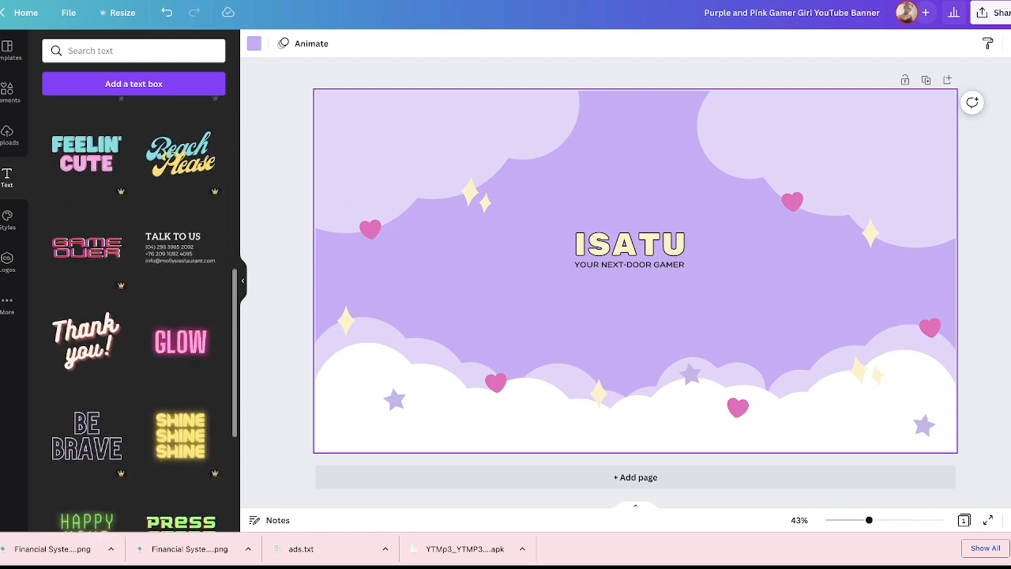
scroll(134, 316, down, 5)
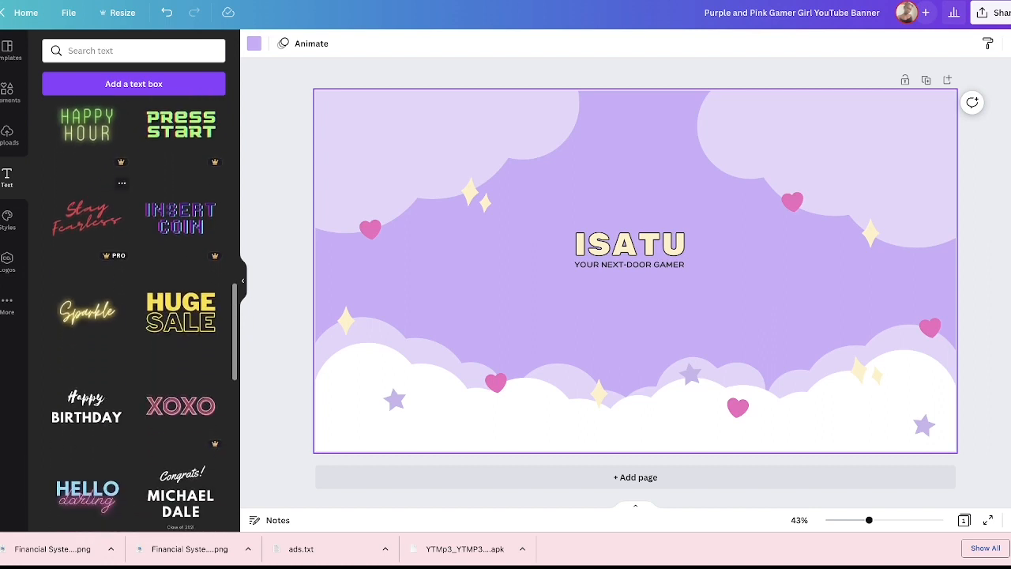
scroll(135, 316, down, 5)
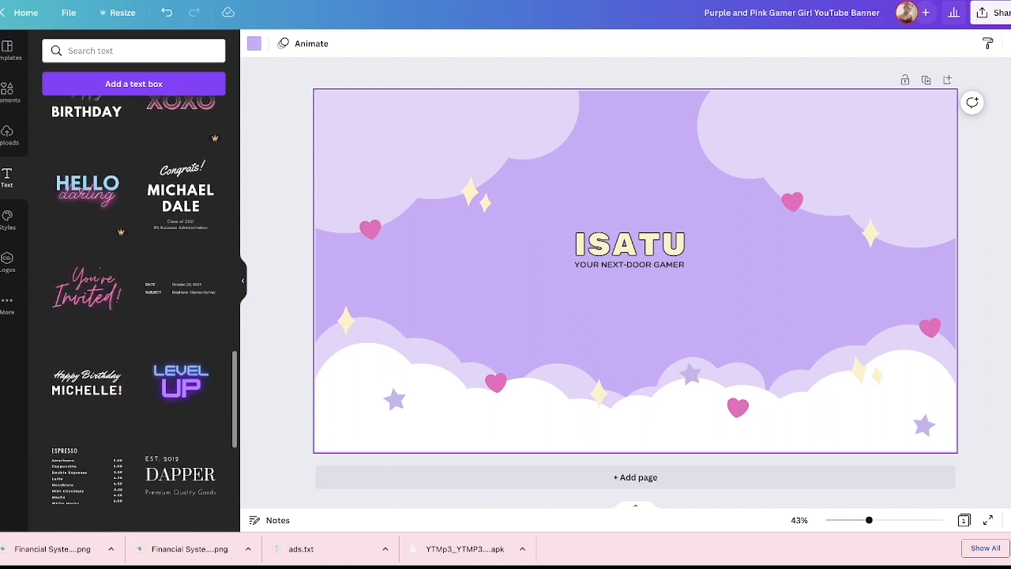
scroll(134, 316, down, 5)
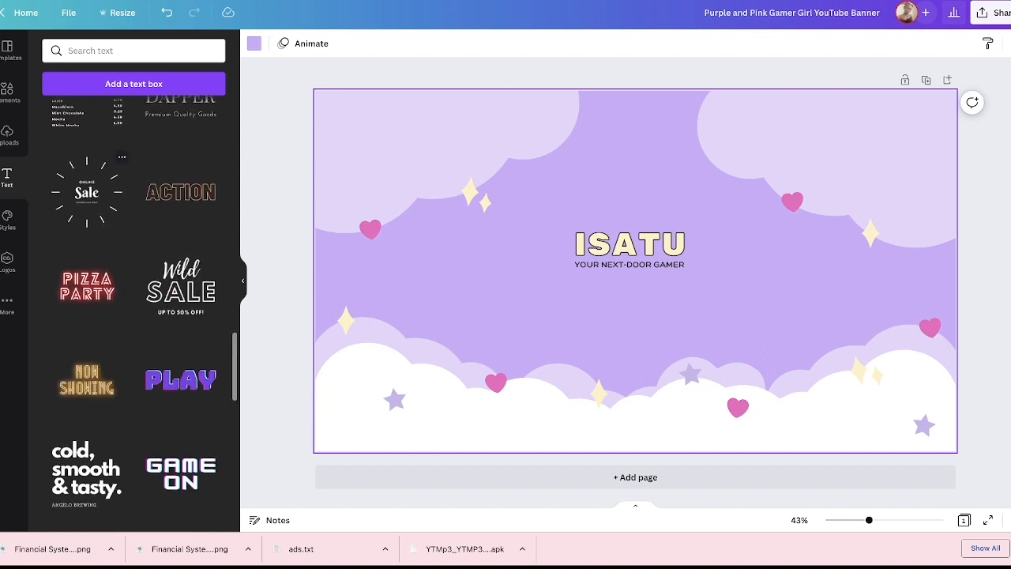
scroll(134, 316, down, 5)
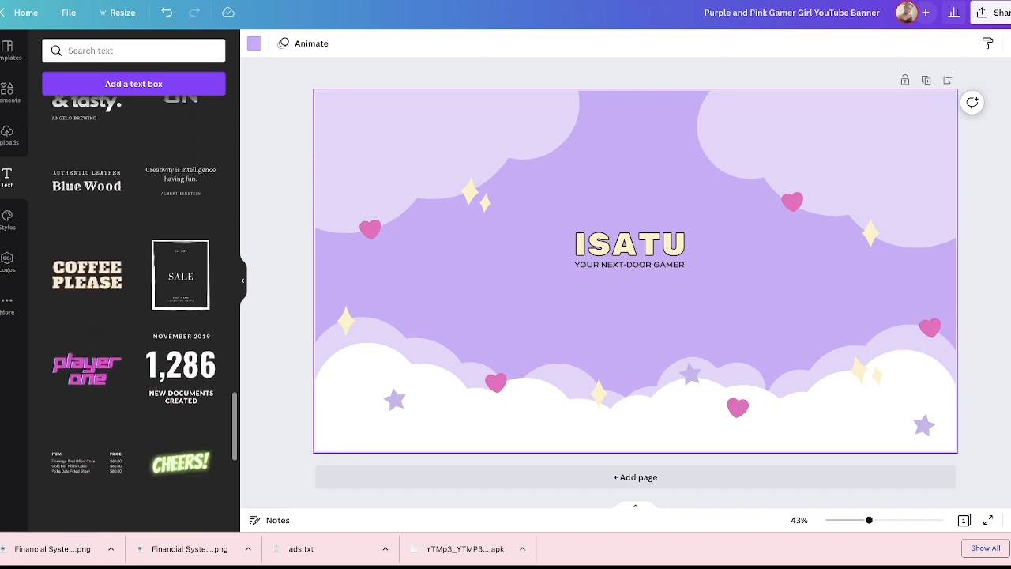
scroll(122, 205, down, 1)
scroll(122, 205, down, 8)
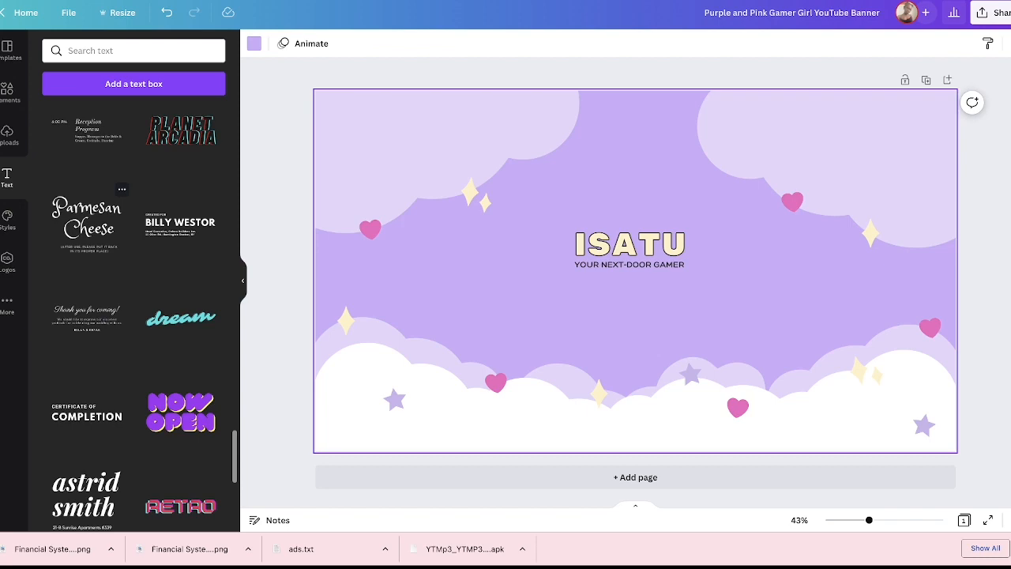
Step: Browse the available styles, from color palettes and font sets through the full list of combined color and font styles
click(8, 219)
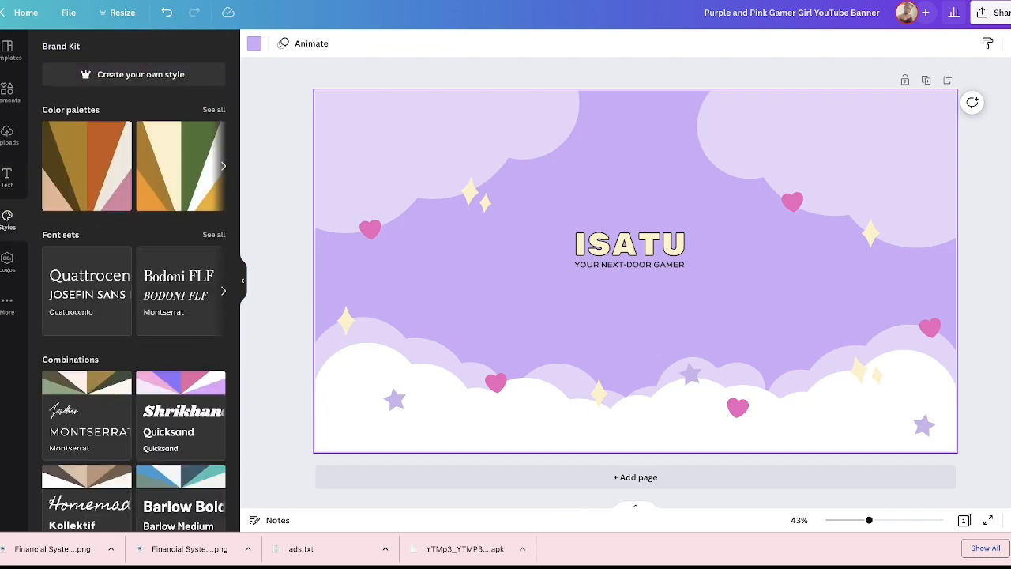
scroll(134, 284, down, 5)
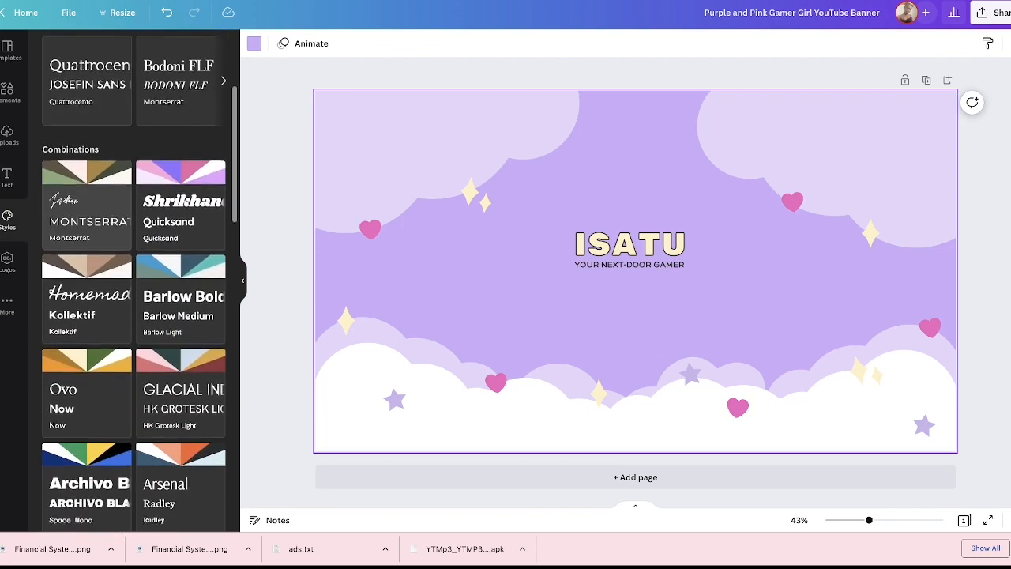
scroll(87, 236, down, 1)
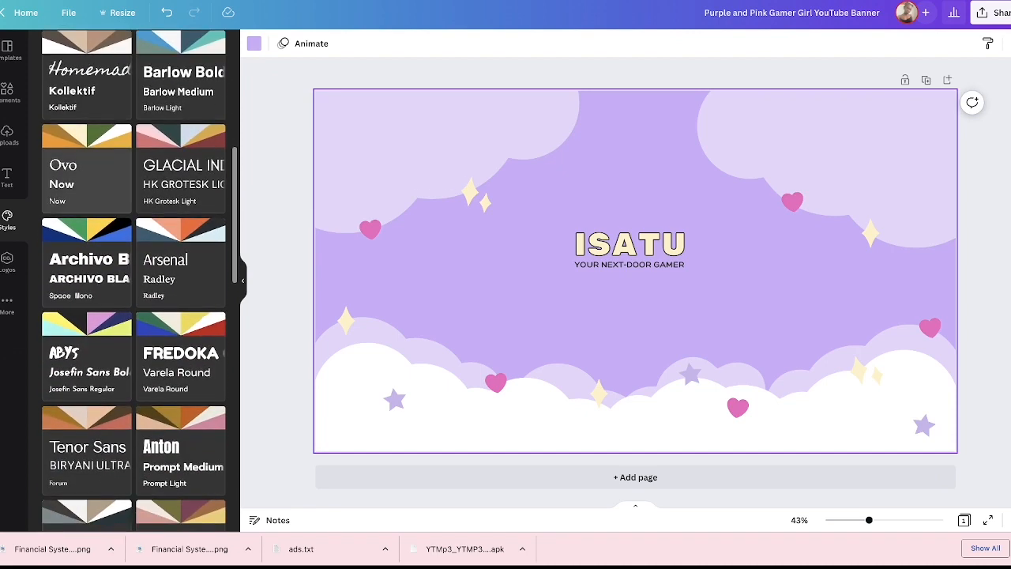
scroll(87, 236, up, 1)
scroll(87, 235, down, 1)
scroll(134, 281, down, 7)
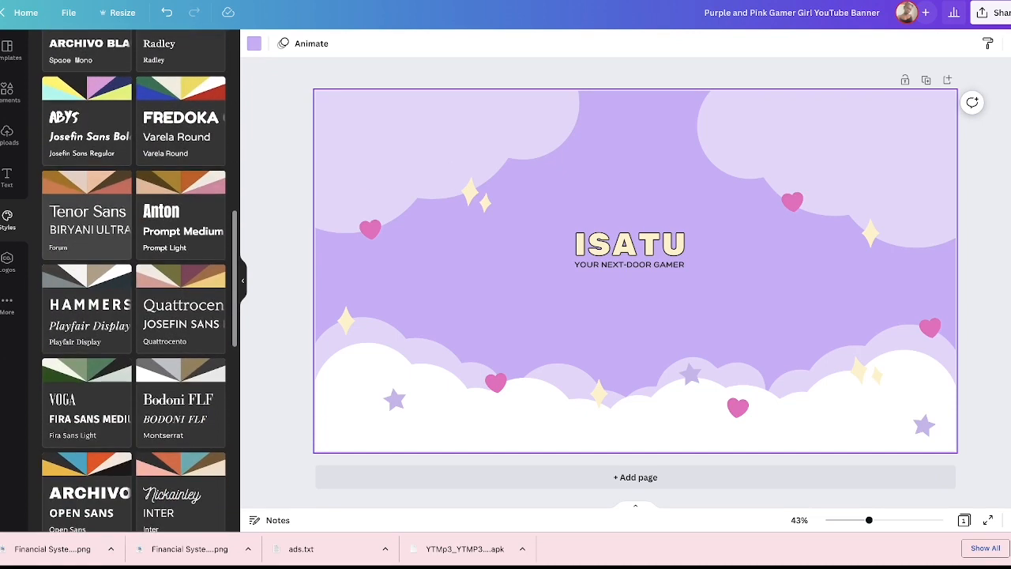
scroll(134, 282, down, 5)
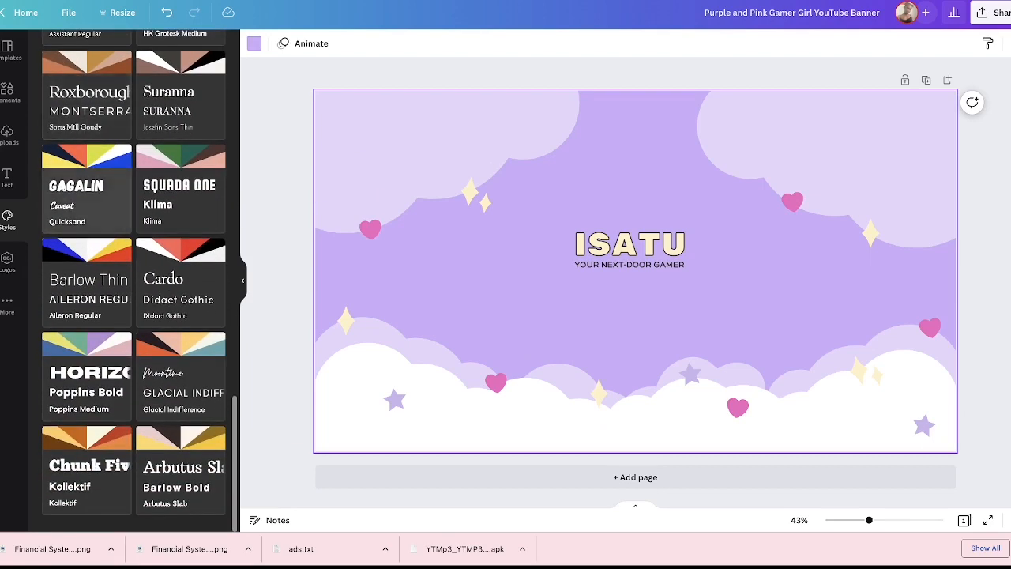
Step: Review the logo upload area and browse the additional Canva apps, from popular and creation apps to content and media import sources
click(7, 262)
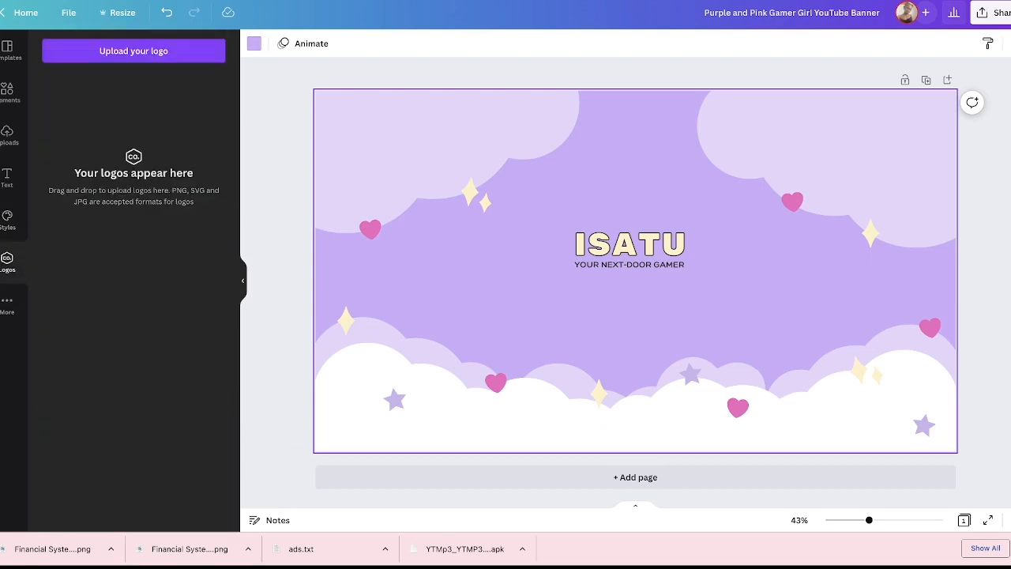
click(7, 304)
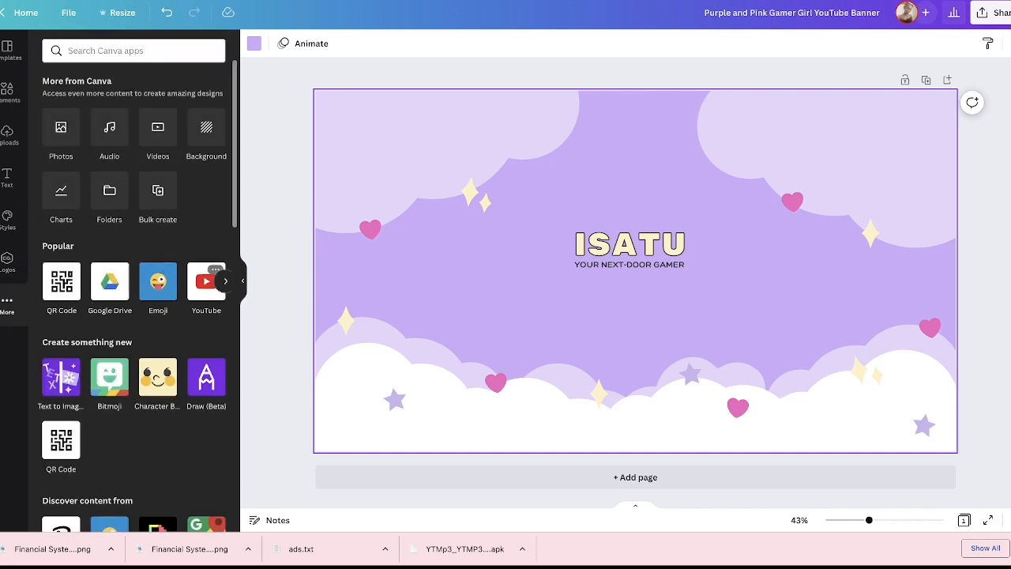
click(225, 280)
scroll(136, 295, down, 3)
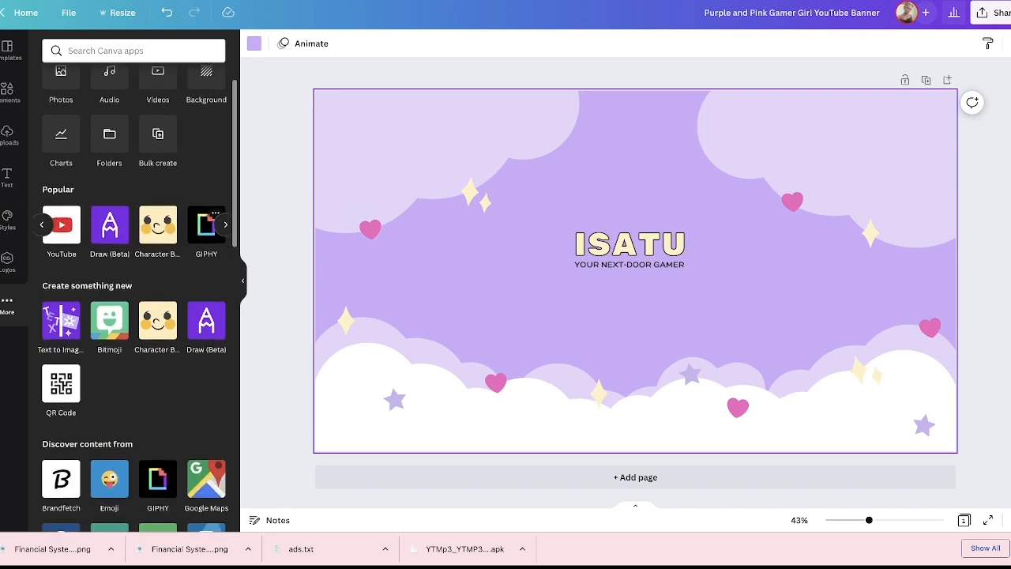
scroll(136, 296, down, 4)
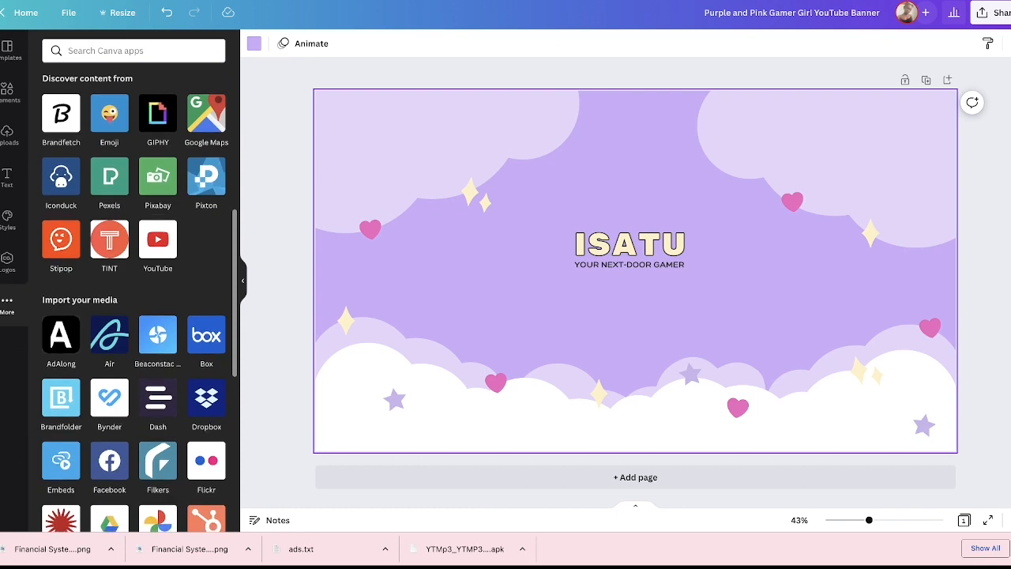
scroll(136, 296, down, 3)
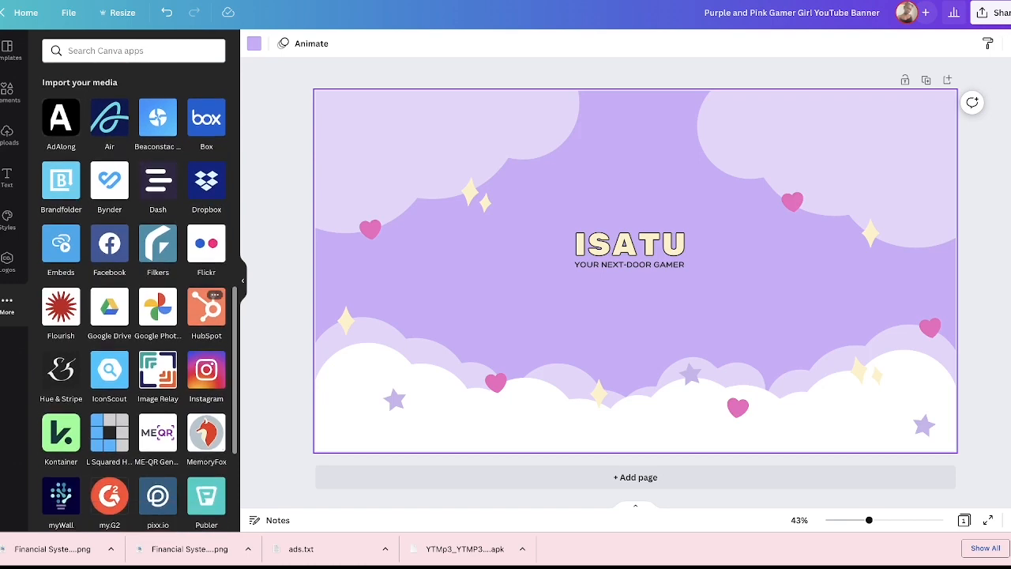
scroll(206, 308, down, 3)
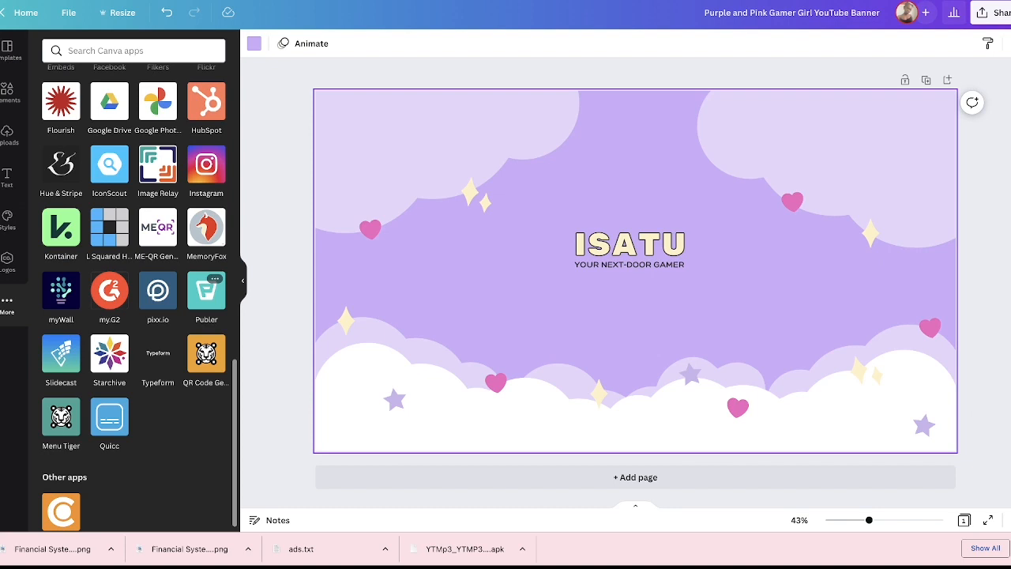
scroll(206, 291, down, 1)
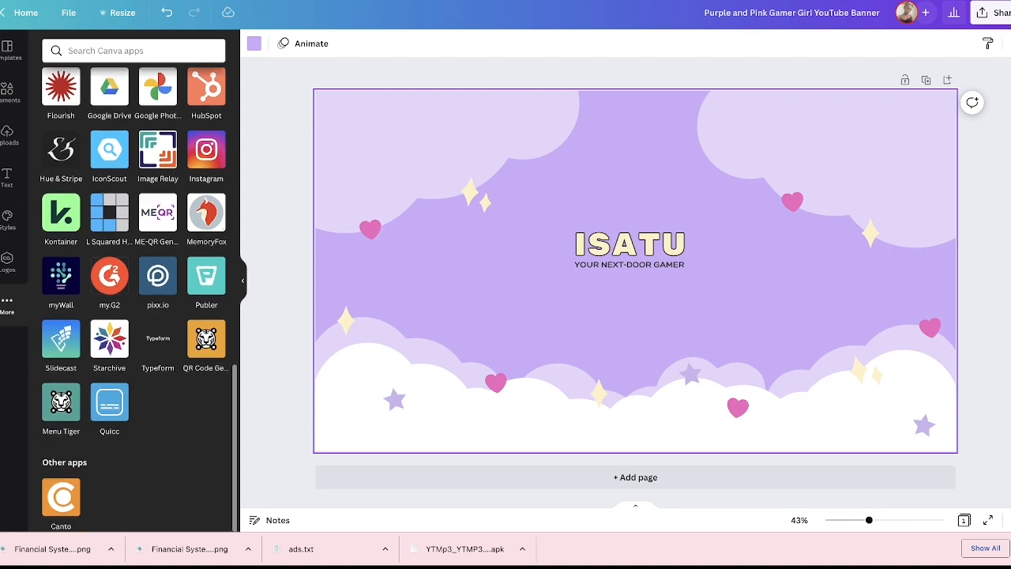
Step: Search the elements library for "game"
click(10, 91)
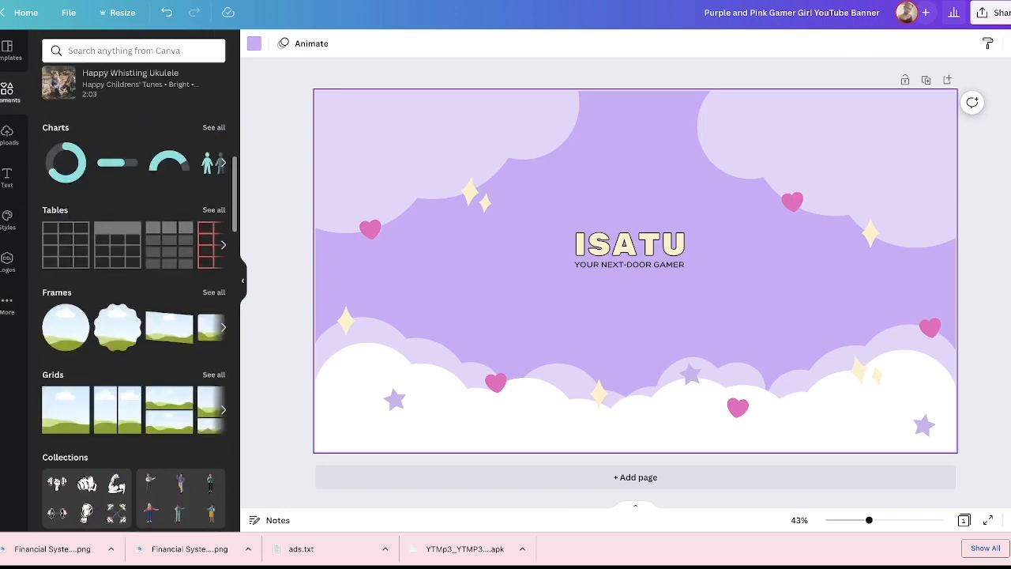
click(133, 51)
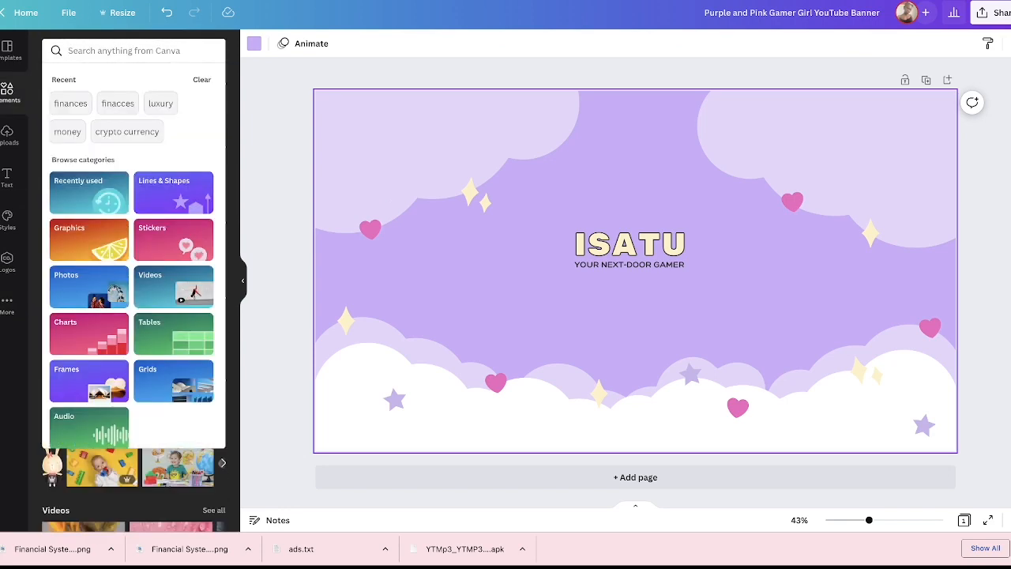
text(GAM)
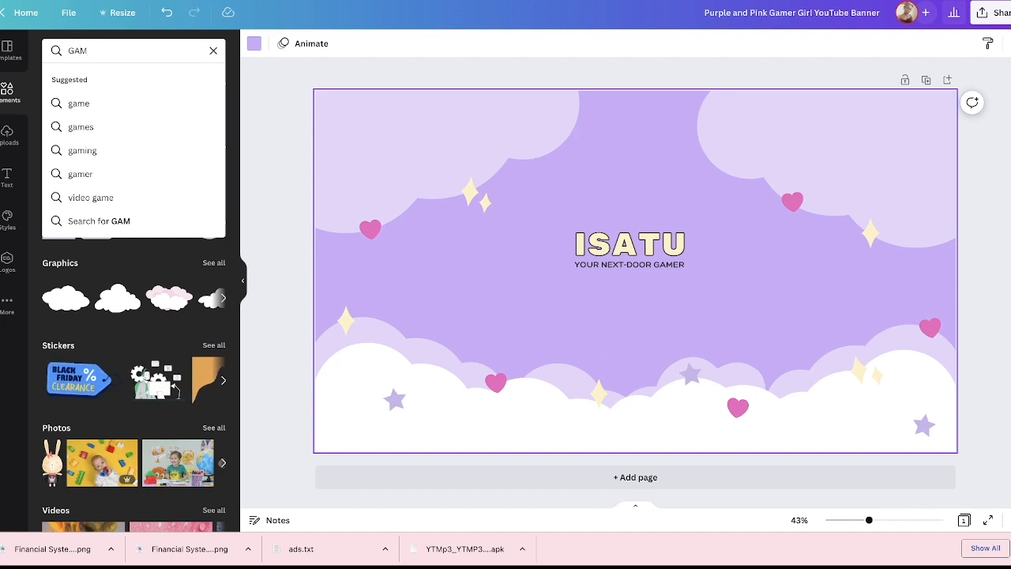
key(Down)
key(Return)
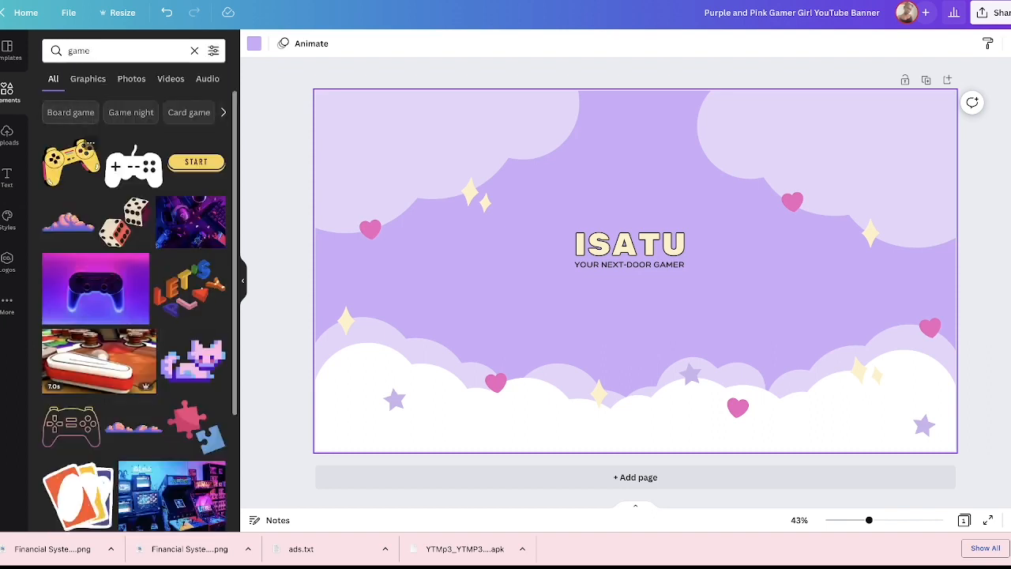
Step: Add the pink and blue pixel cloud to the banner's upper left and move the nearby sparkles and pink heart clear of it
click(68, 221)
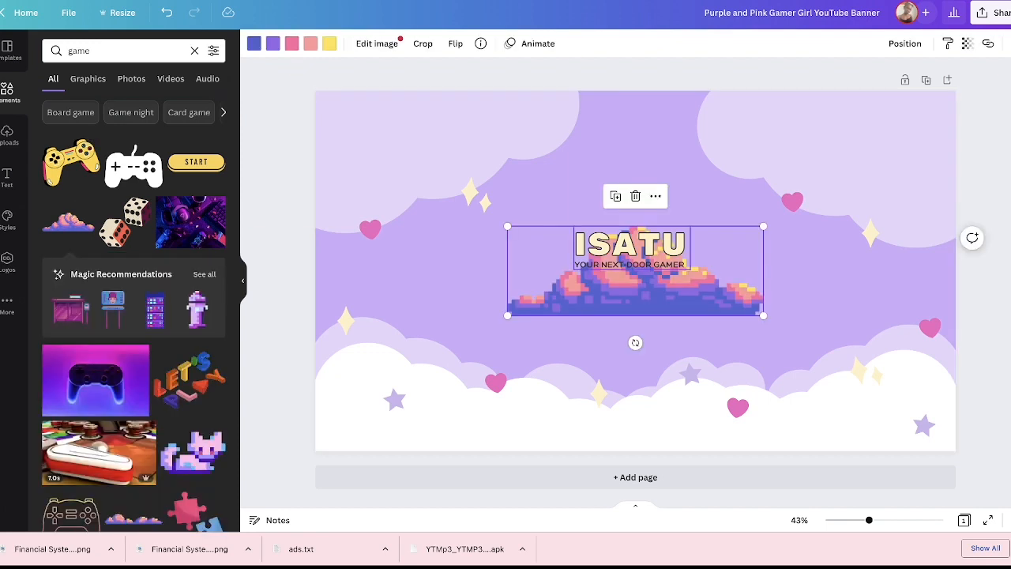
drag(635, 271, 459, 134)
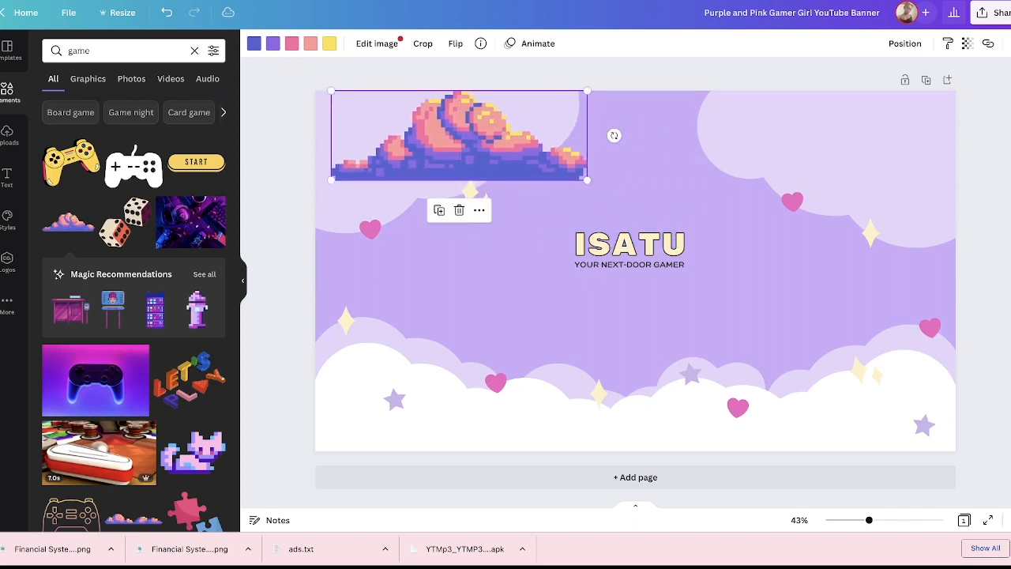
drag(471, 191, 619, 161)
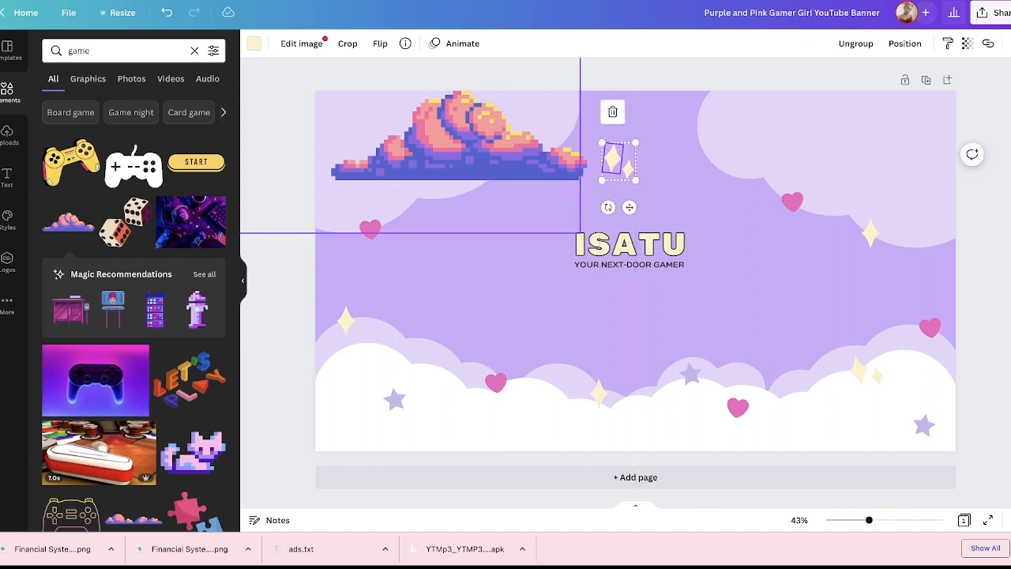
drag(369, 229, 389, 203)
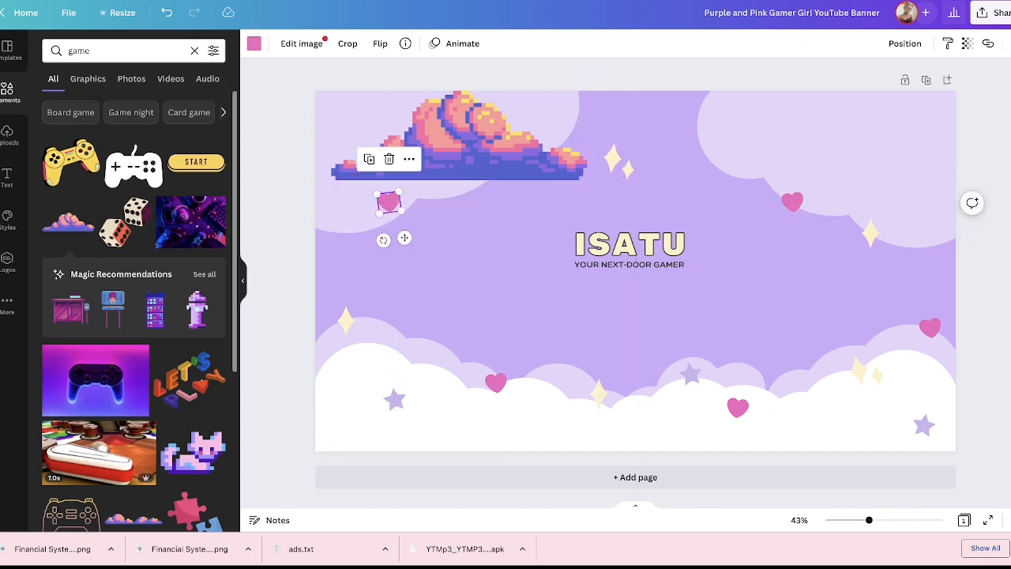
Step: Add the colorful "Let's Play" sticker, shrink it, rotate it clockwise until its lettering is level, and place it to the right of the title
click(188, 378)
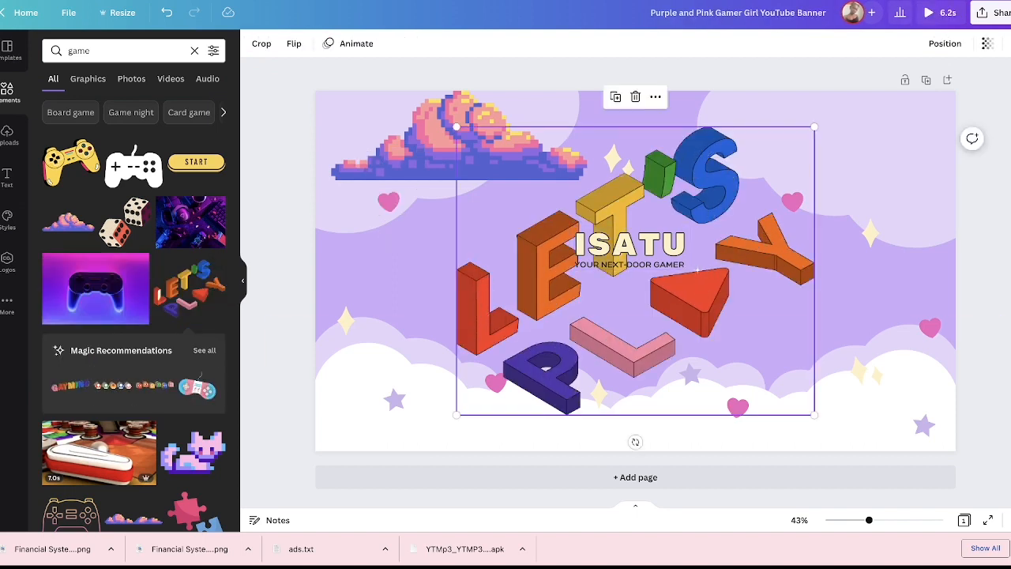
drag(814, 126, 579, 315)
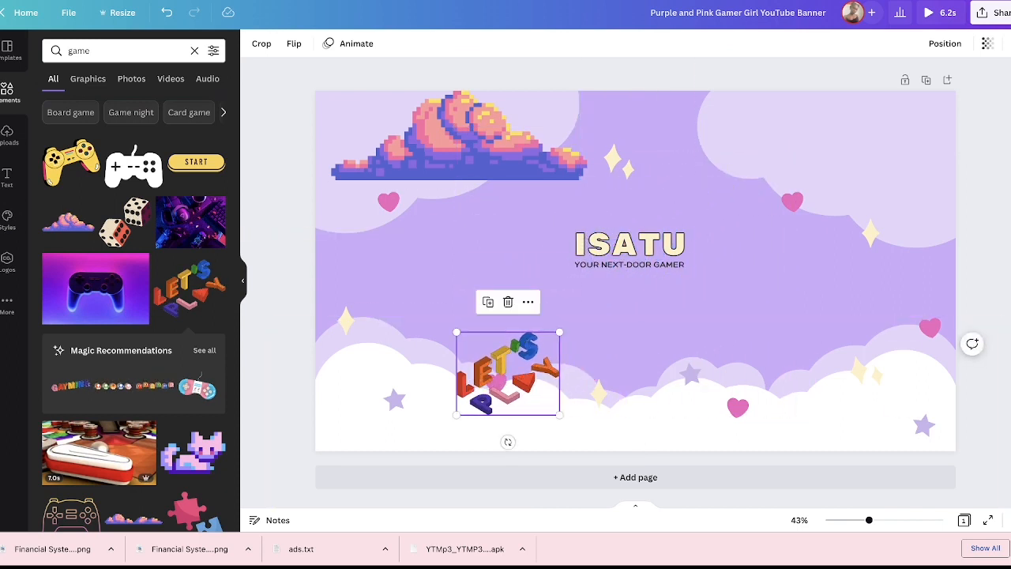
drag(518, 365, 819, 376)
drag(820, 446, 782, 434)
drag(819, 377, 847, 284)
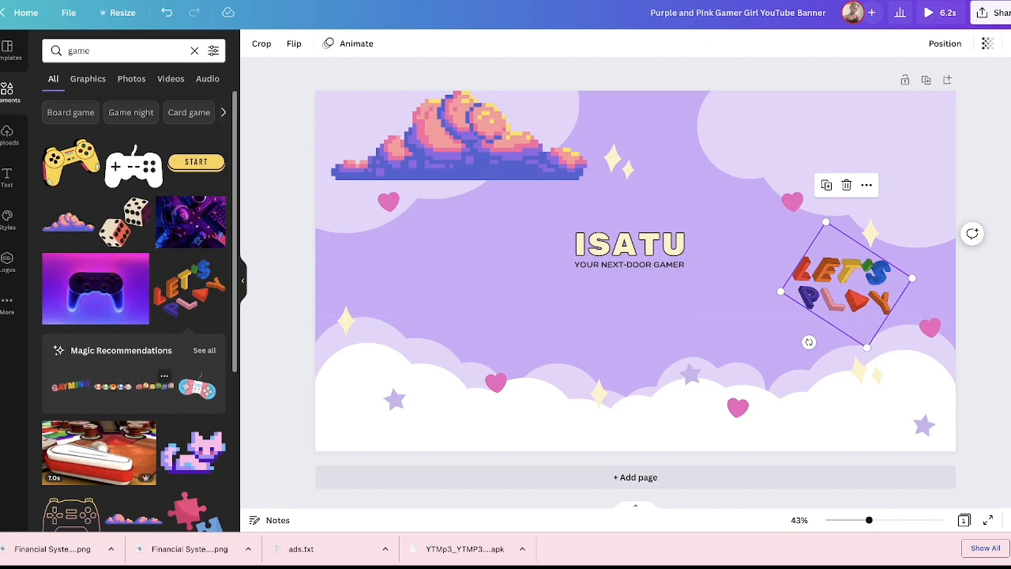
Step: Add the row of six colorful ghosts, shrink it, and place it on the white clouds along the banner's lower edge, left of centre
scroll(158, 379, down, 1)
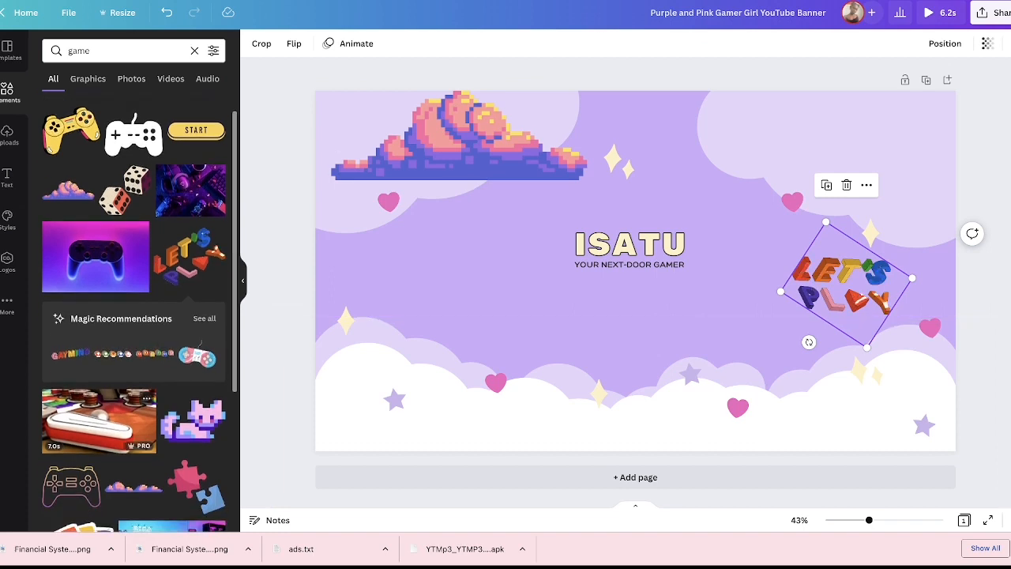
scroll(134, 332, down, 4)
scroll(134, 332, down, 4)
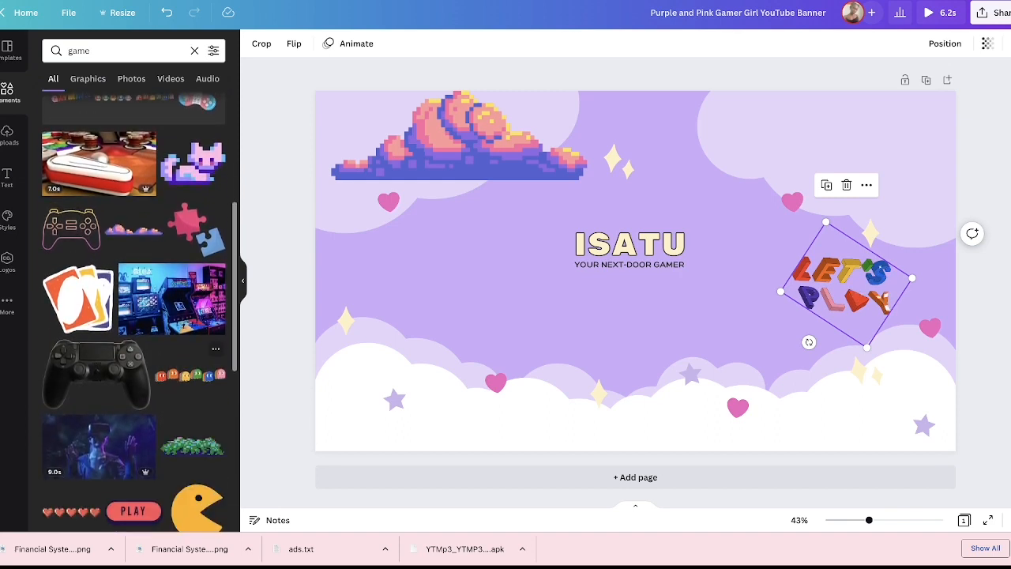
click(189, 374)
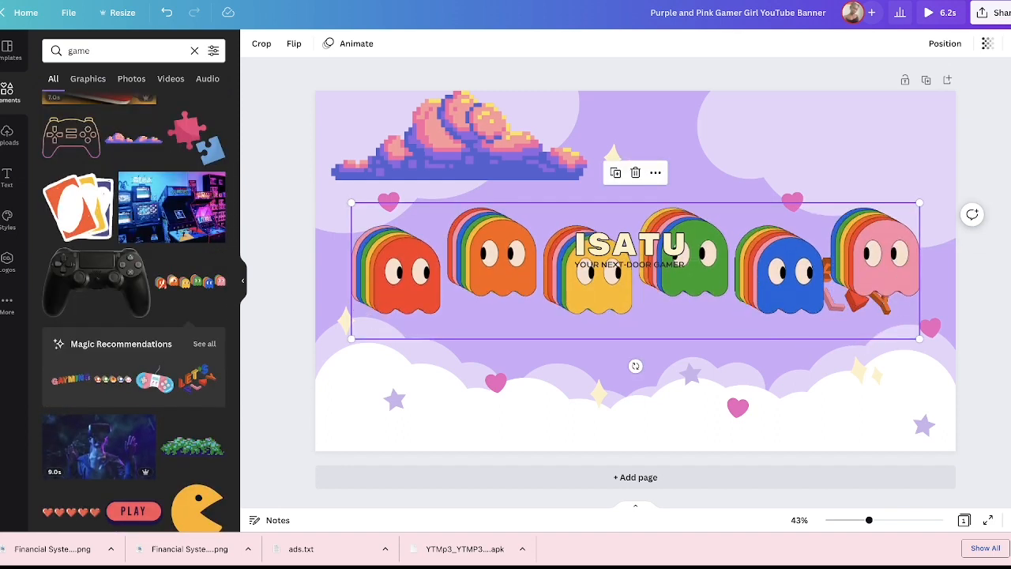
drag(352, 203, 771, 304)
drag(845, 324, 513, 426)
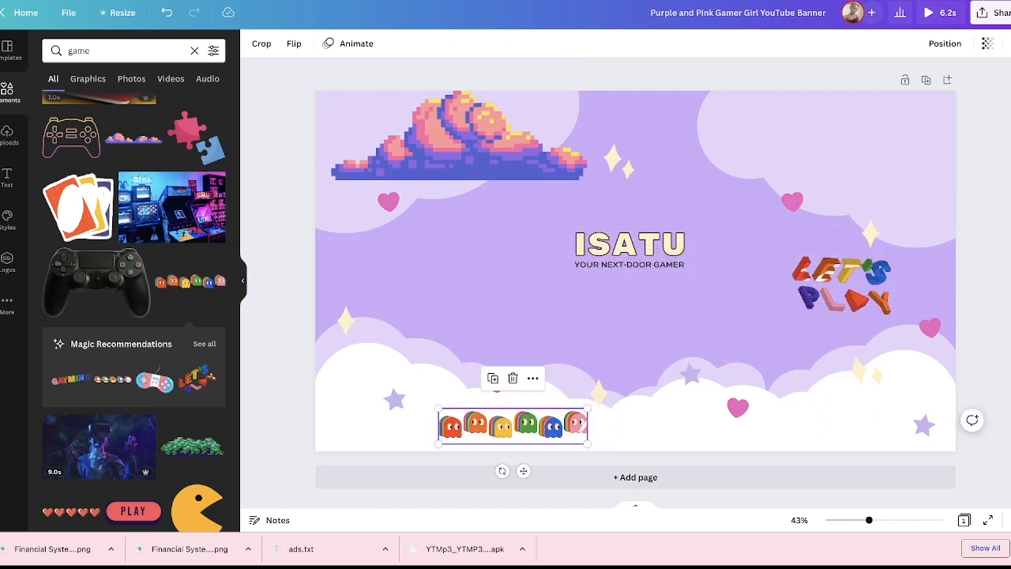
Step: Delete the three purple stars, the sparkle at the banner's left edge and the sparkle pair on its lower-right cloud
click(398, 397)
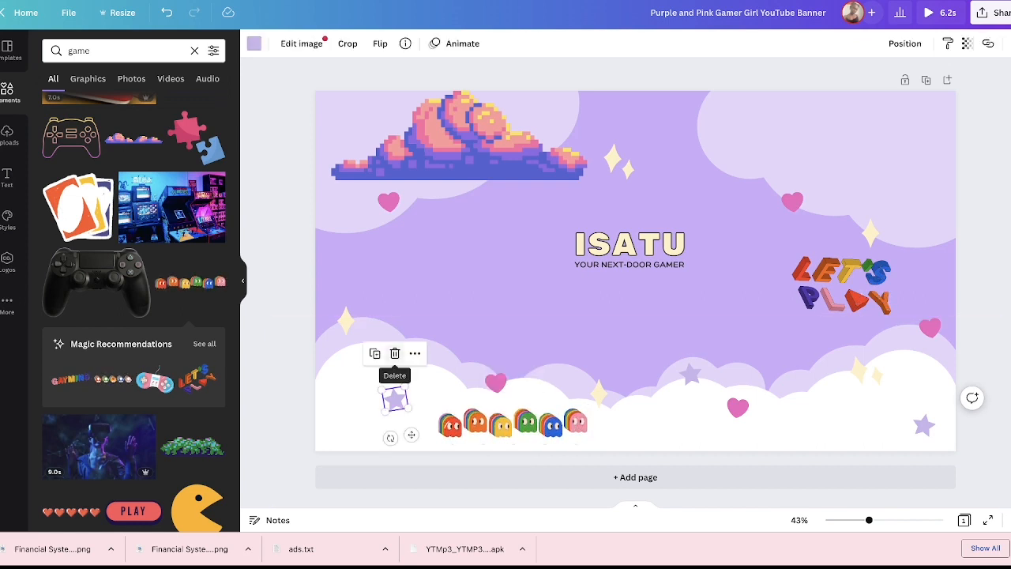
click(395, 353)
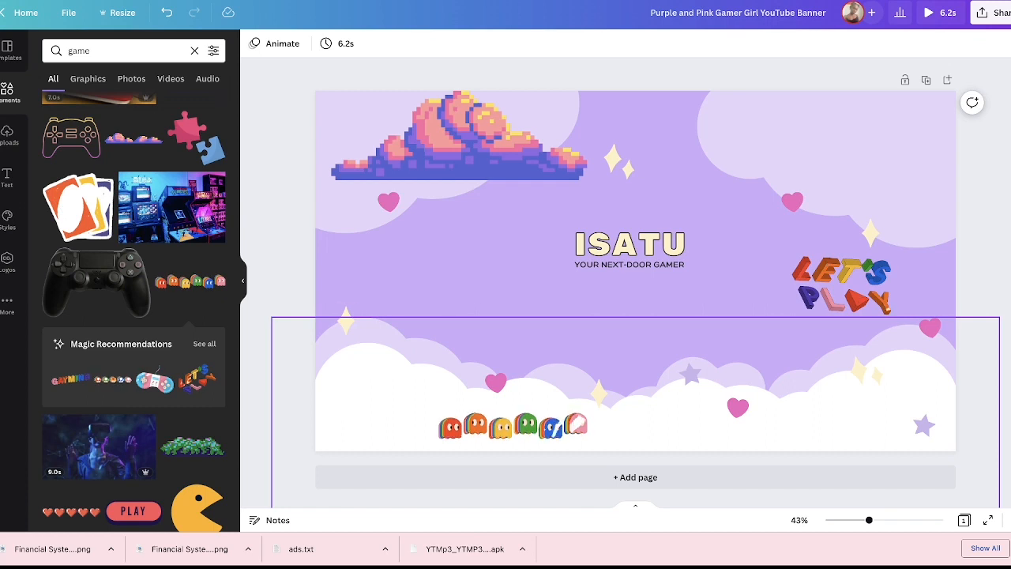
click(346, 322)
key(Delete)
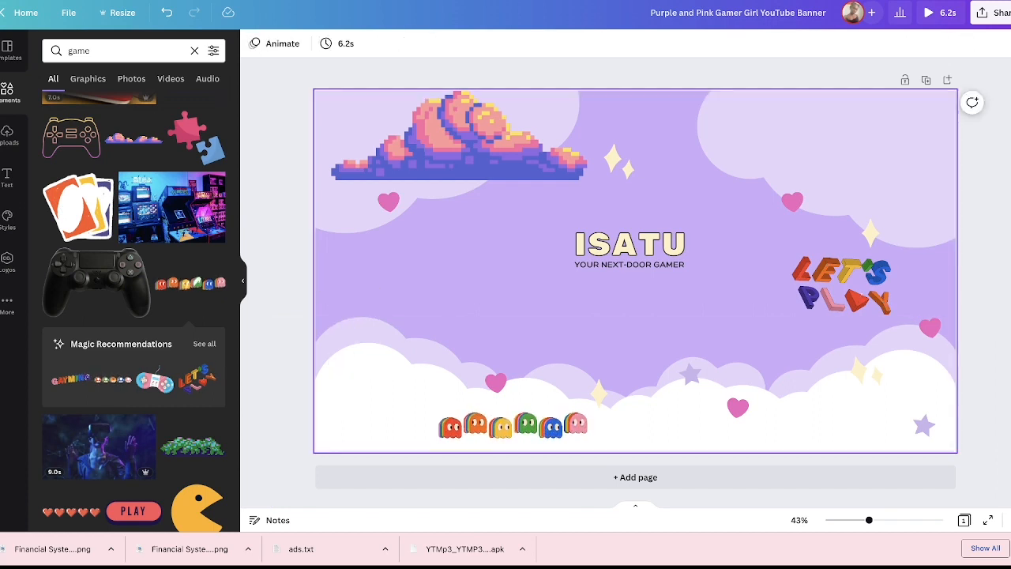
click(690, 373)
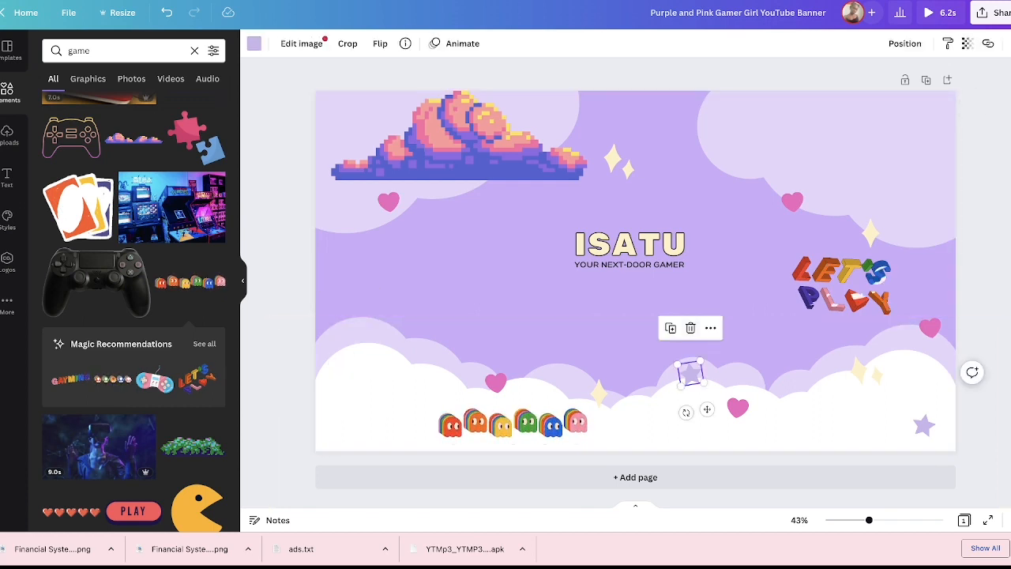
key(Delete)
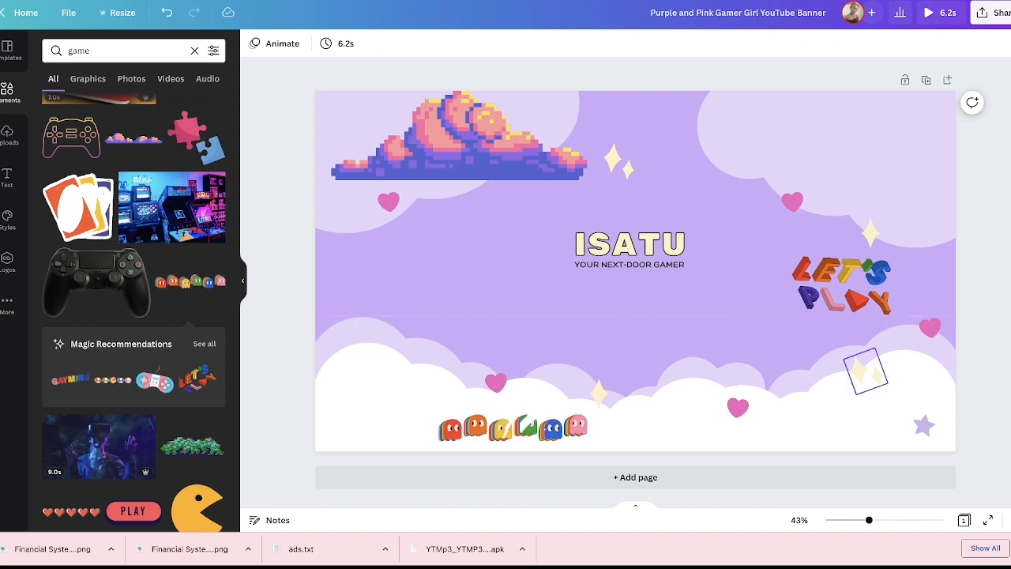
click(862, 370)
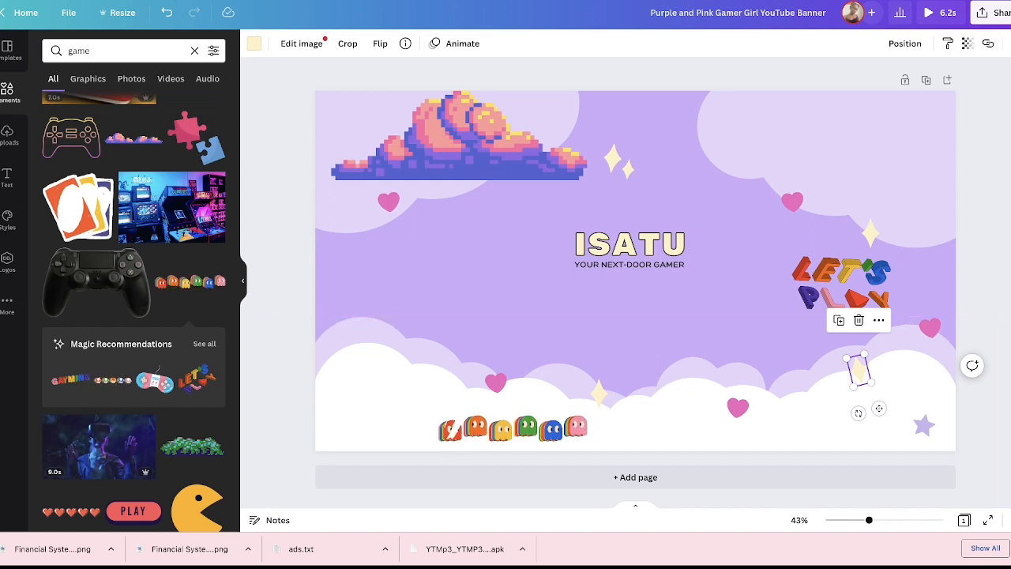
key(Delete)
click(923, 425)
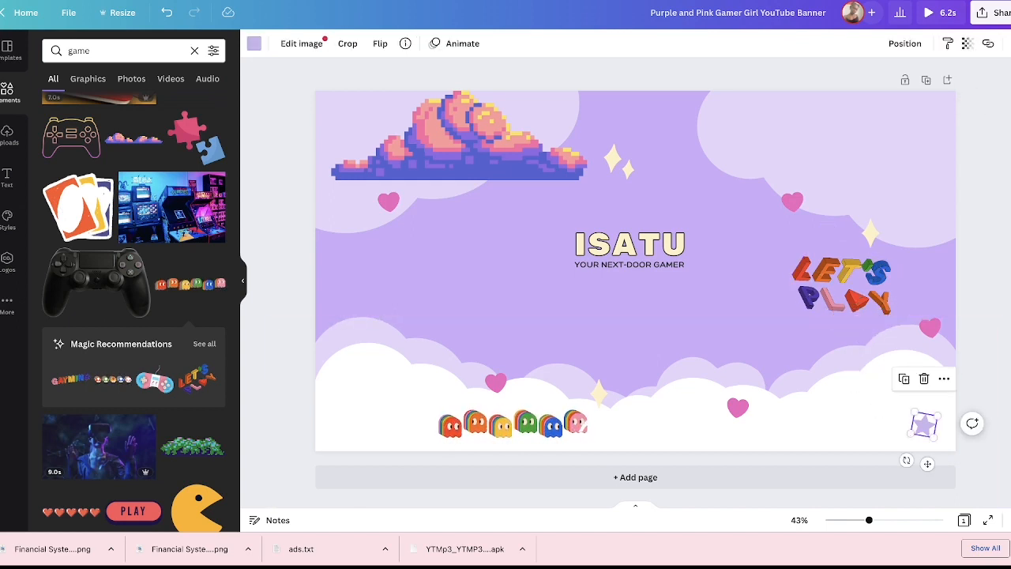
key(Delete)
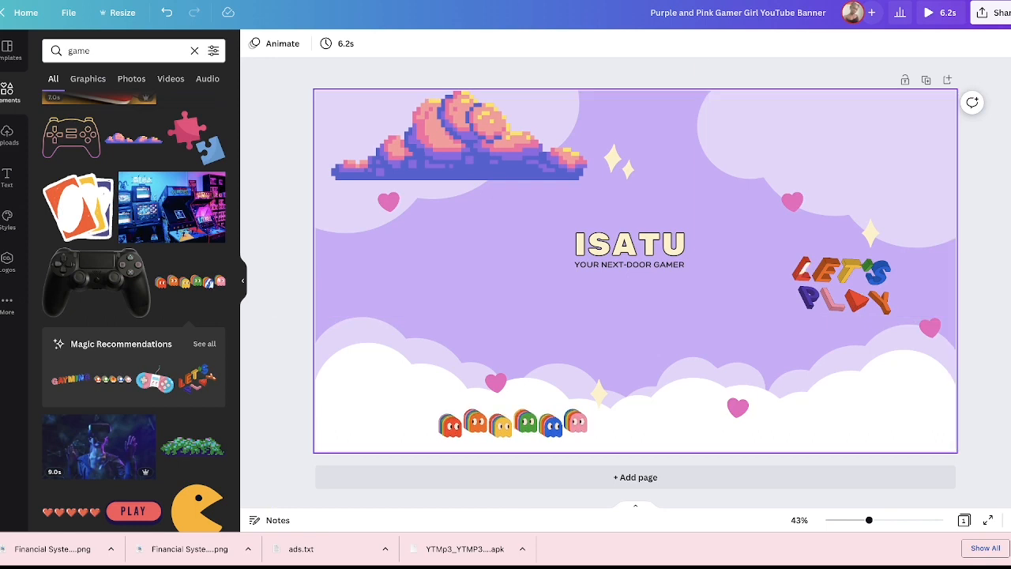
Step: Delete the sparkle pair above the title, the sparkle above the "Let's Play" sticker and the pink and blue pixel cloud
click(615, 160)
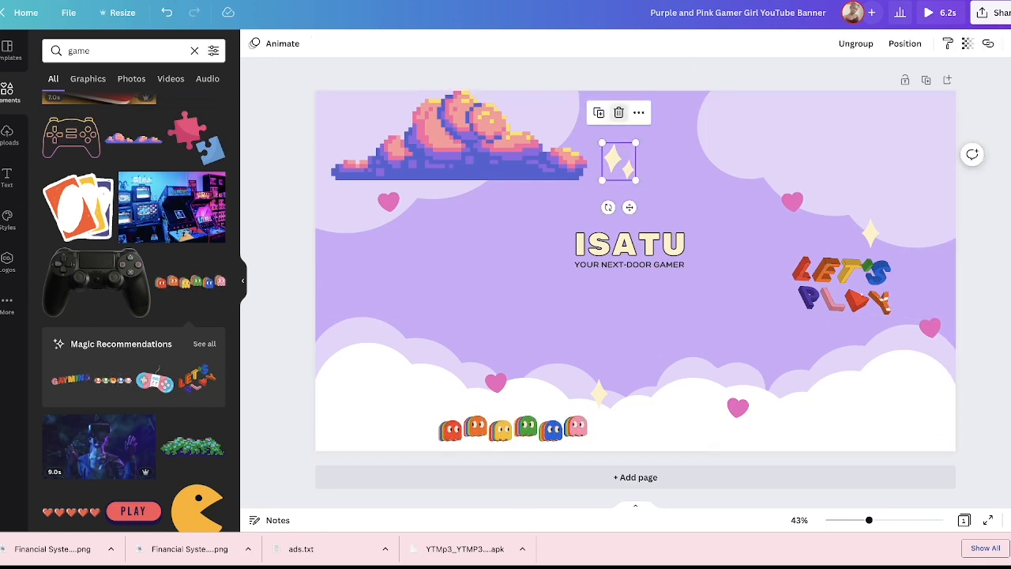
key(Delete)
click(870, 233)
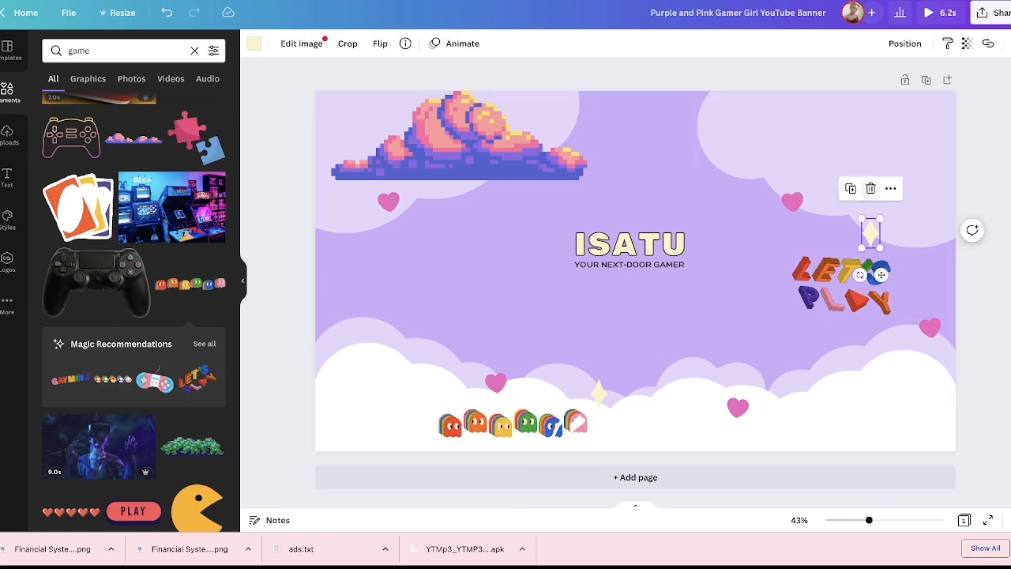
key(Delete)
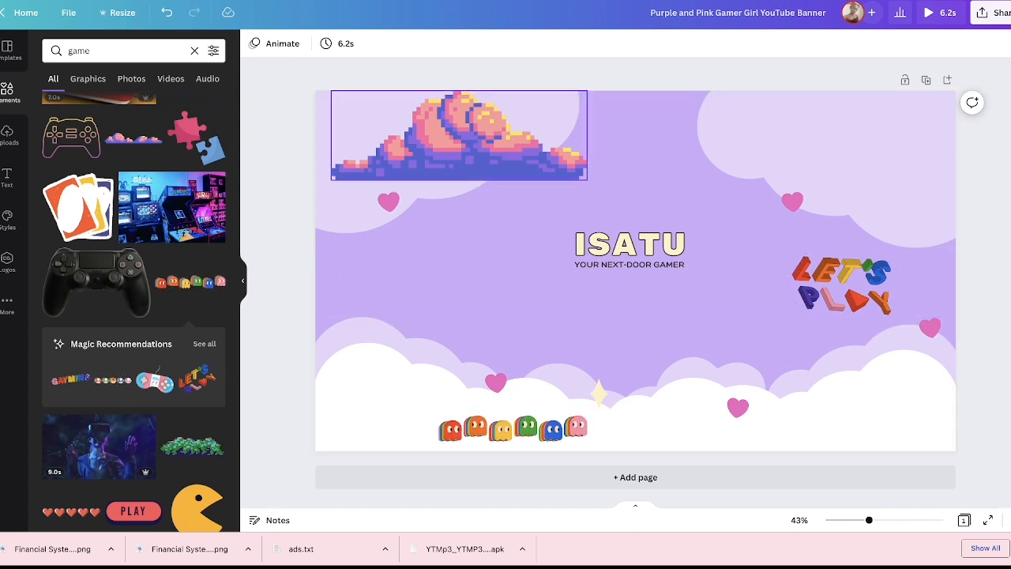
click(490, 142)
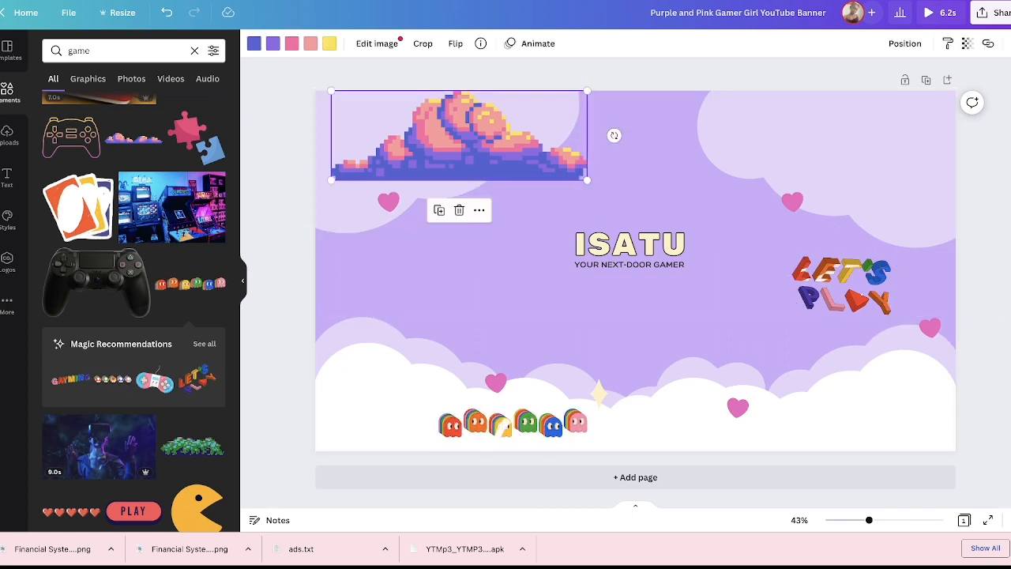
click(459, 210)
Step: Move three pink hearts around the ISATU title: one at its upper left, one tilted clockwise at its upper right, and one above it
drag(388, 202, 561, 226)
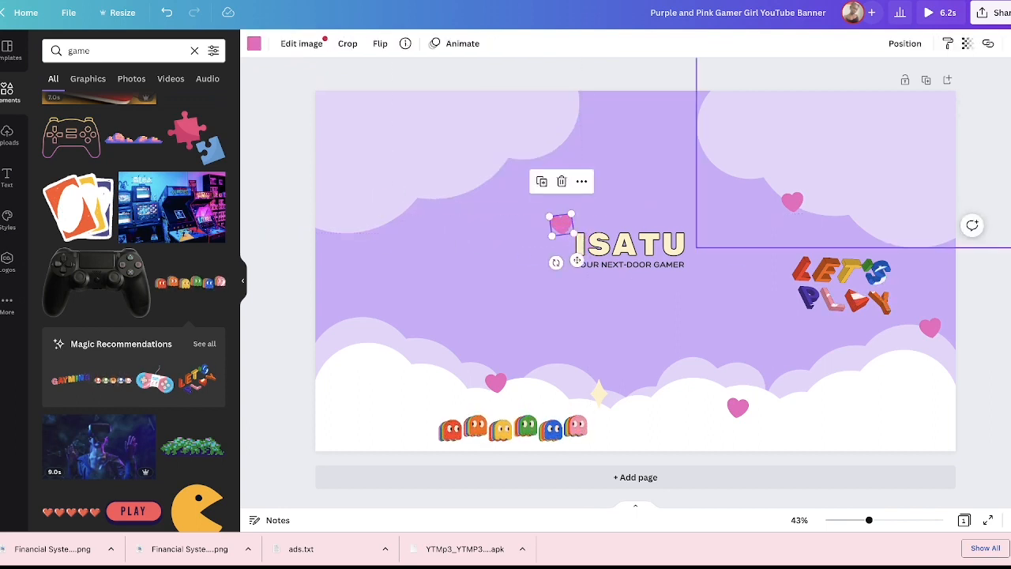
drag(792, 202, 719, 214)
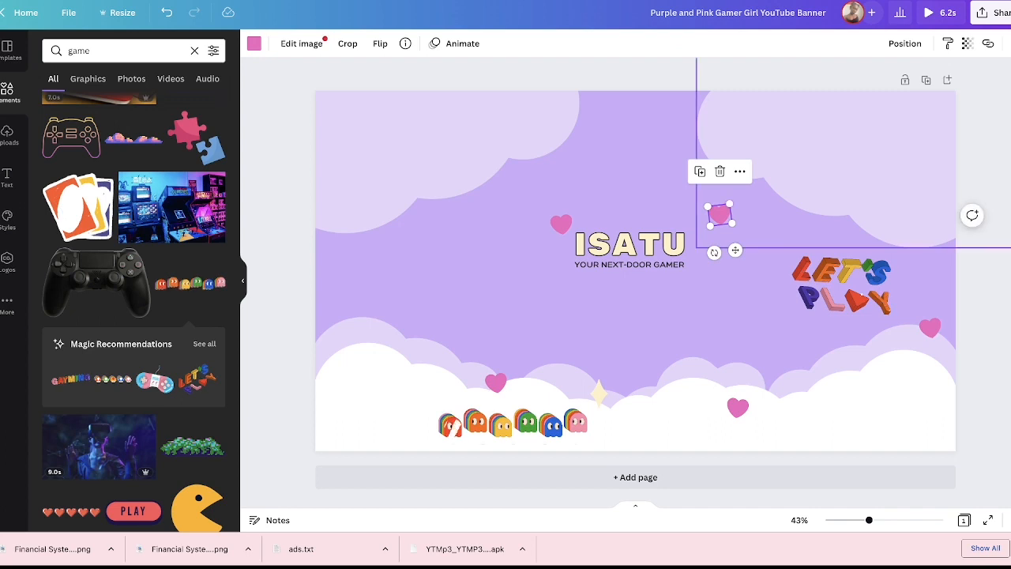
drag(715, 252, 674, 210)
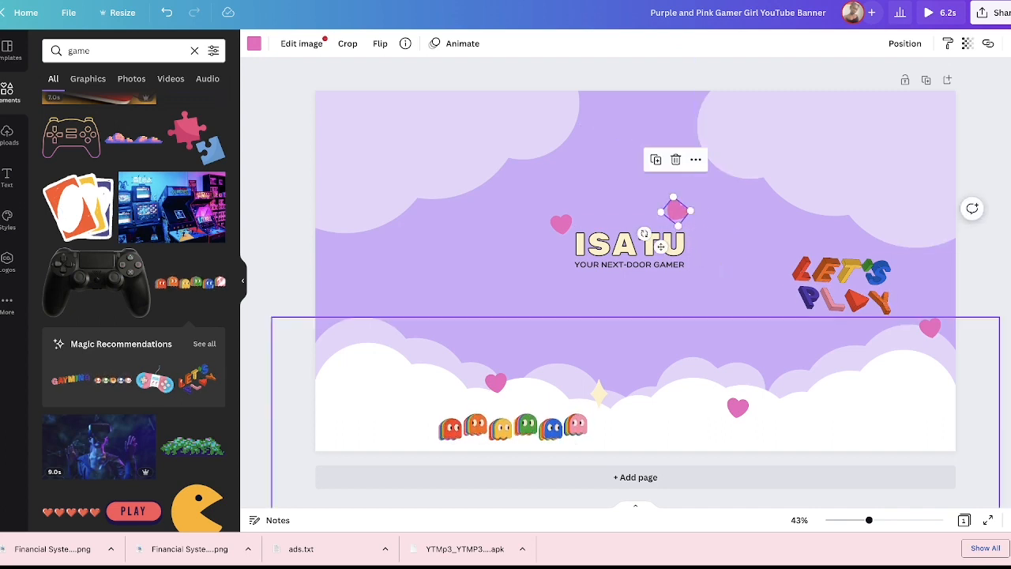
drag(738, 407, 620, 185)
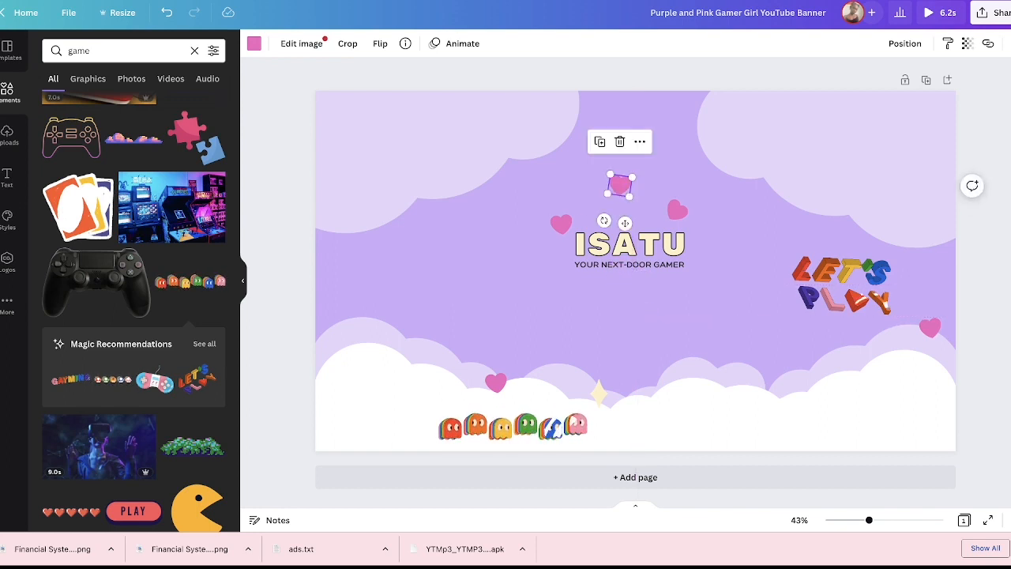
drag(605, 221, 615, 230)
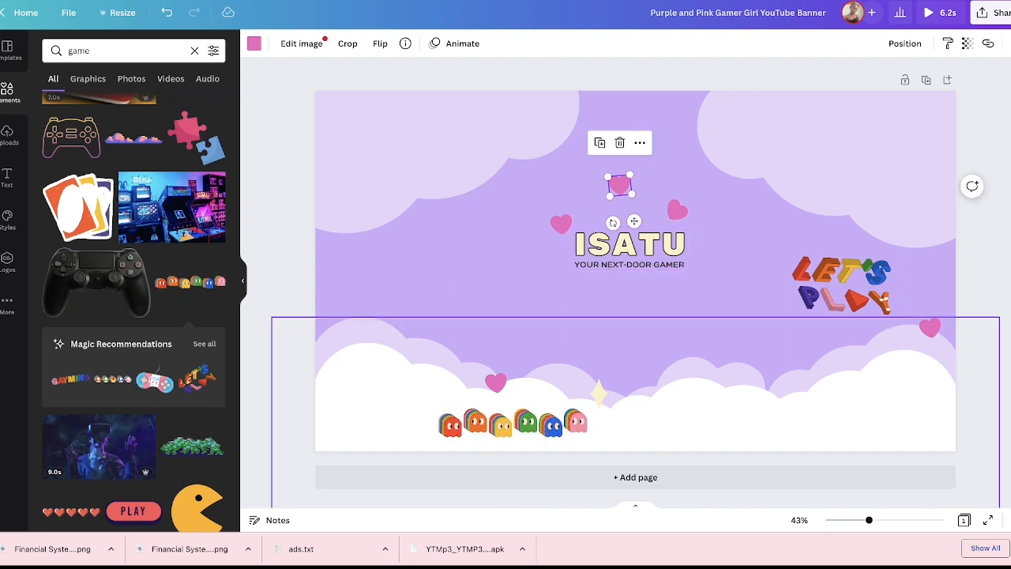
Step: Bring the two remaining pink hearts above the title, tilting the left one counterclockwise and the right one clockwise
click(495, 382)
drag(496, 382, 574, 190)
drag(568, 227, 611, 254)
click(930, 327)
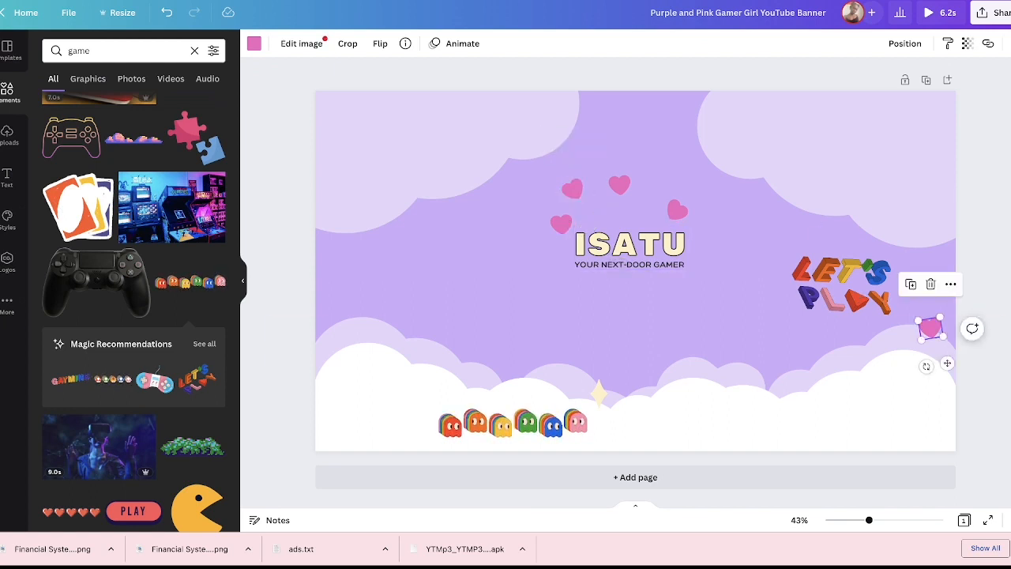
drag(930, 327, 709, 199)
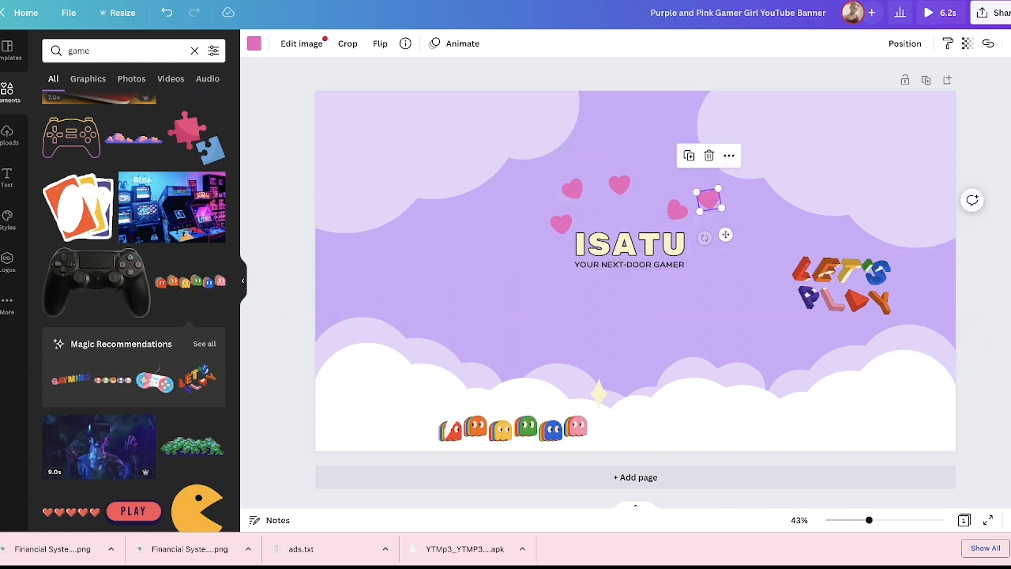
drag(698, 235, 691, 175)
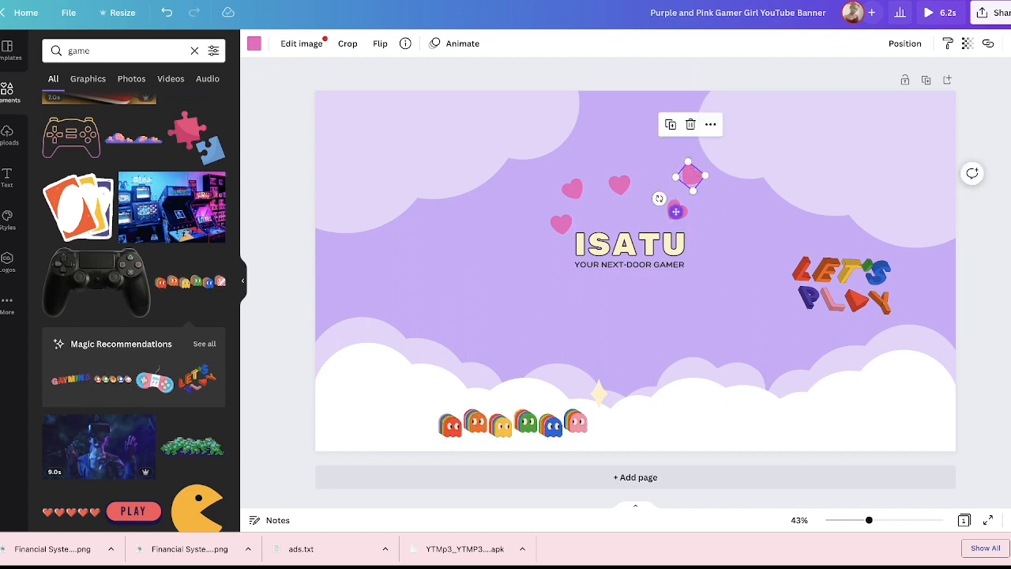
Step: Rearrange the two hearts above the title's right end side by side at equal height and nudge the middle heart down slightly
click(676, 211)
drag(674, 211, 703, 214)
click(691, 178)
drag(691, 178, 660, 212)
click(619, 184)
drag(619, 184, 617, 192)
Step: Tilt the heart beside the title's left end counterclockwise and adjust the tilt and position of the heart above it
click(561, 225)
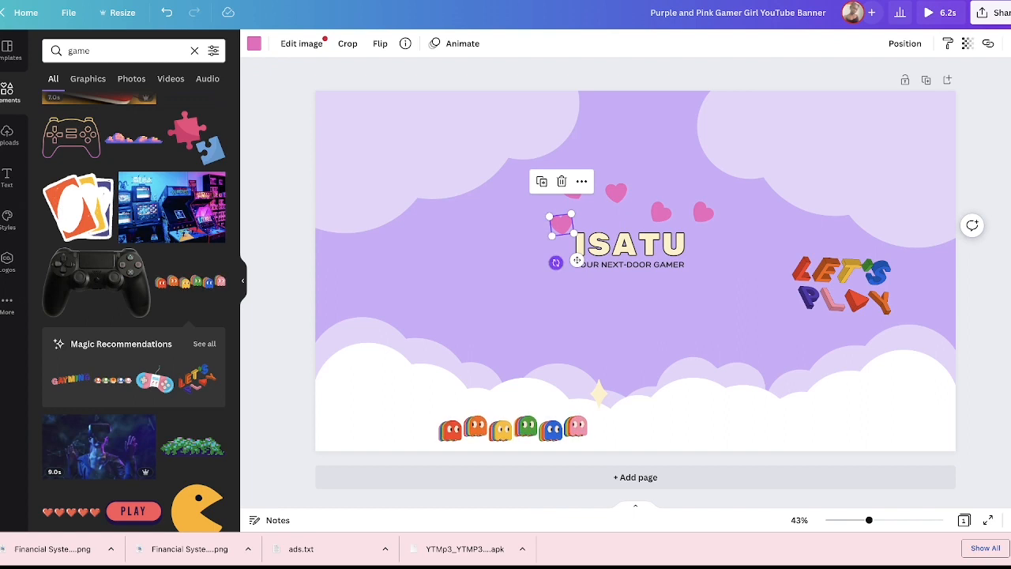
drag(556, 261, 598, 280)
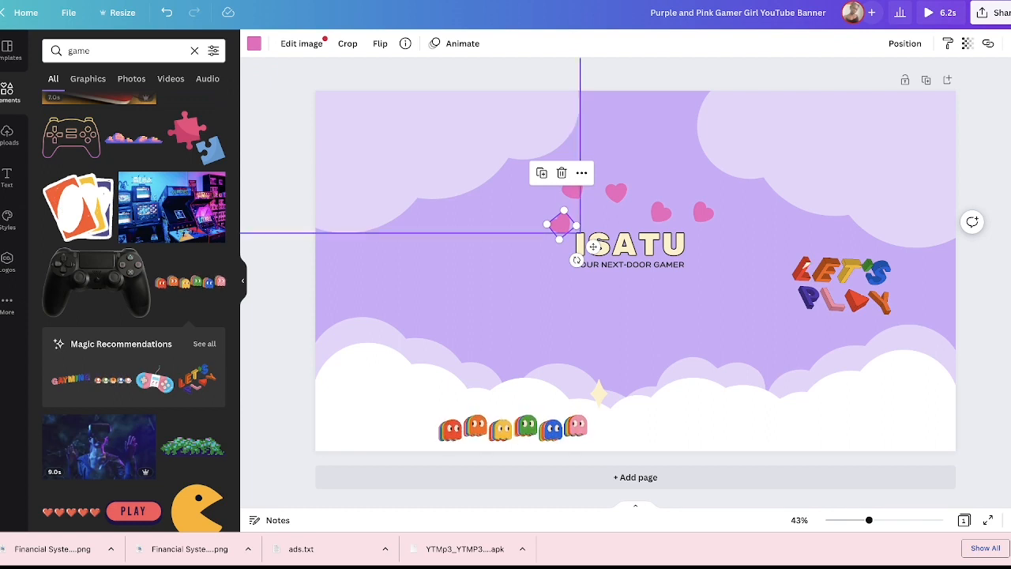
drag(594, 246, 600, 207)
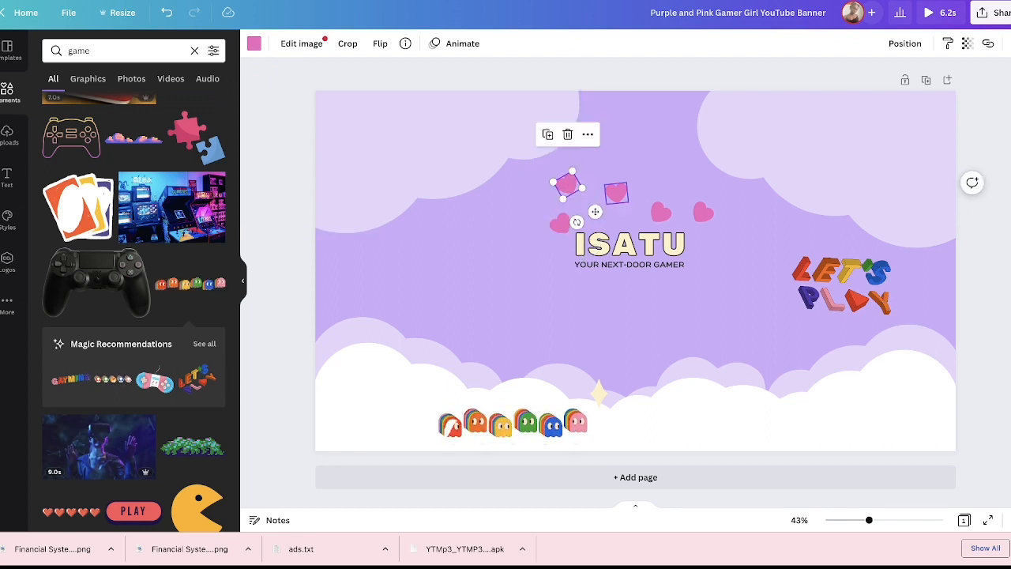
Step: Spread the two right-hand hearts outward to mirror the left pair and shift the middle heart over the title's centre, forming an arch
drag(661, 211, 672, 168)
click(703, 212)
drag(704, 213, 715, 222)
click(671, 168)
drag(672, 168, 687, 184)
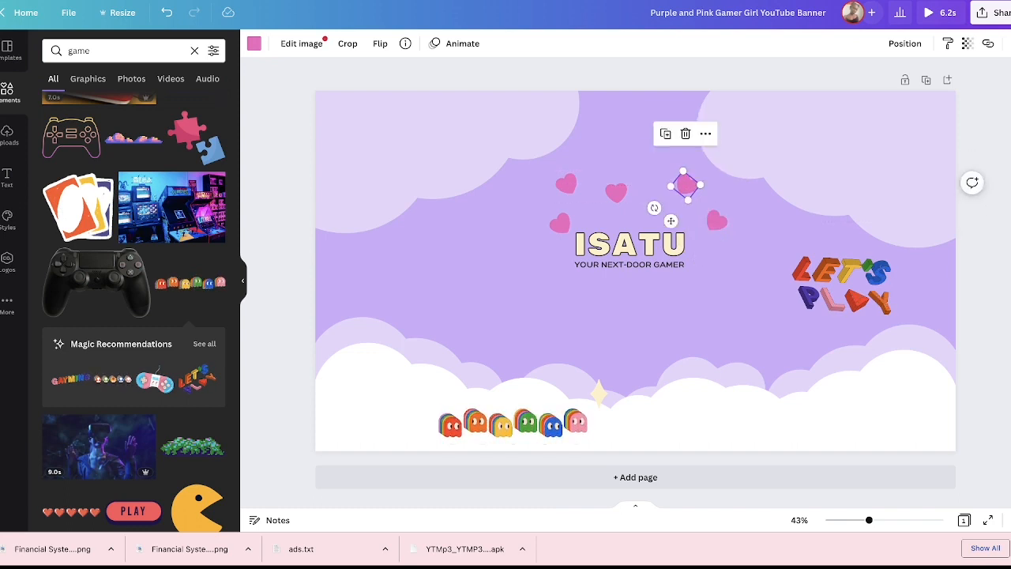
drag(616, 192, 626, 188)
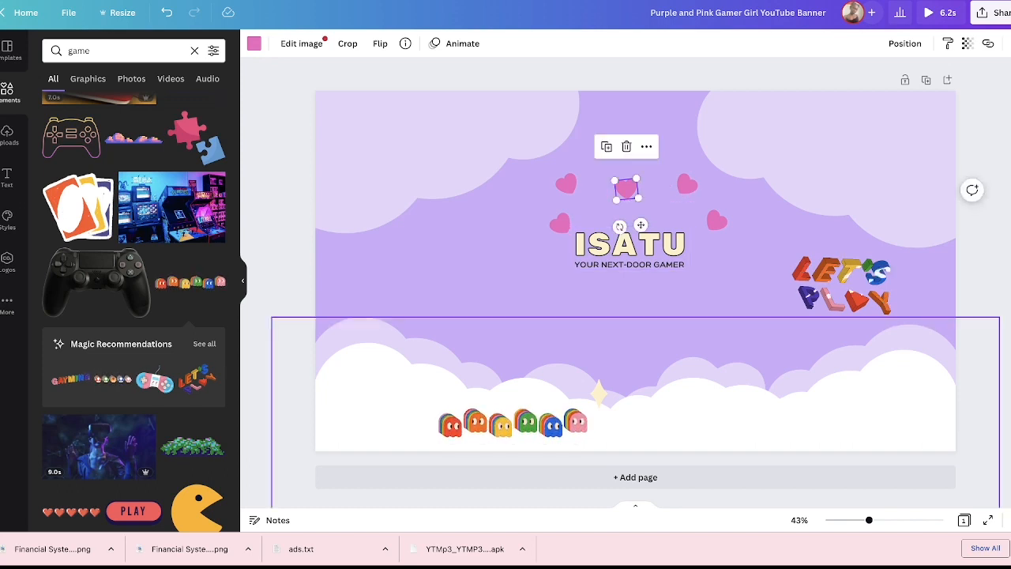
Step: Delete the remaining cream sparkle on the clouds above the ghost row
click(599, 392)
drag(599, 392, 596, 382)
key(Delete)
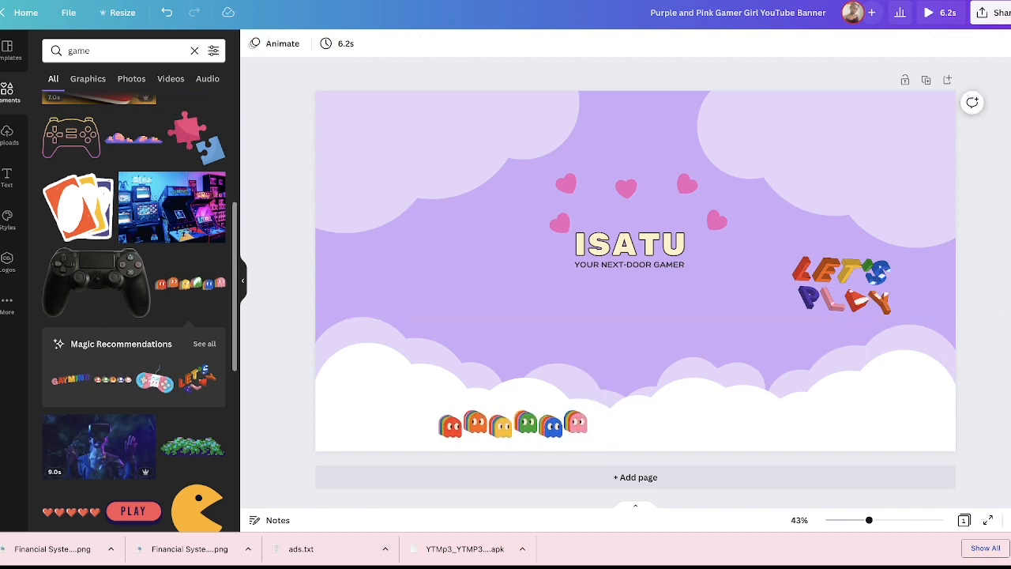
Step: Try the pair of dice from the game search results on the banner and delete it again
scroll(134, 316, down, 2)
scroll(134, 316, down, 2)
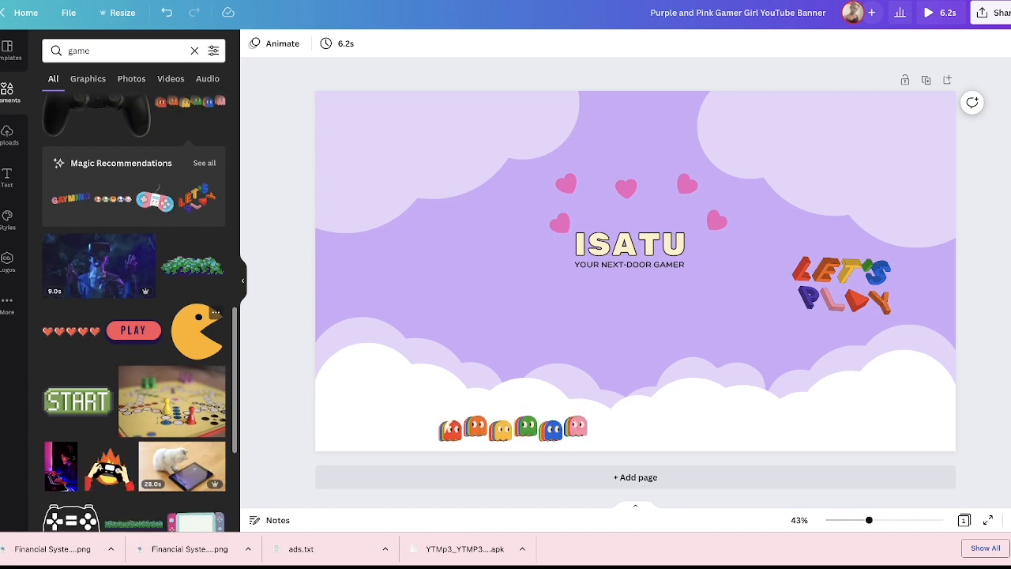
scroll(182, 324, down, 3)
scroll(182, 324, down, 1)
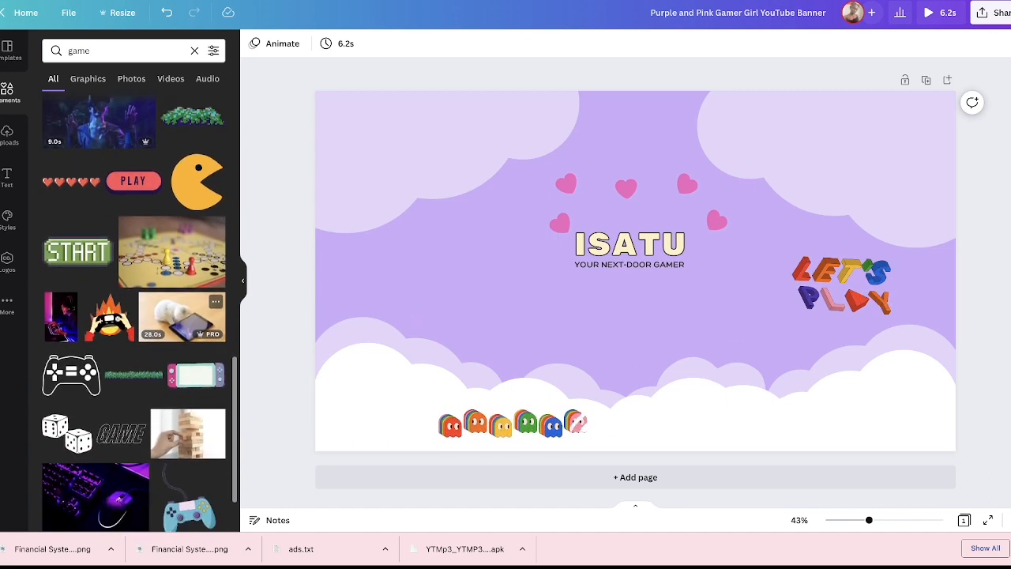
scroll(142, 338, down, 2)
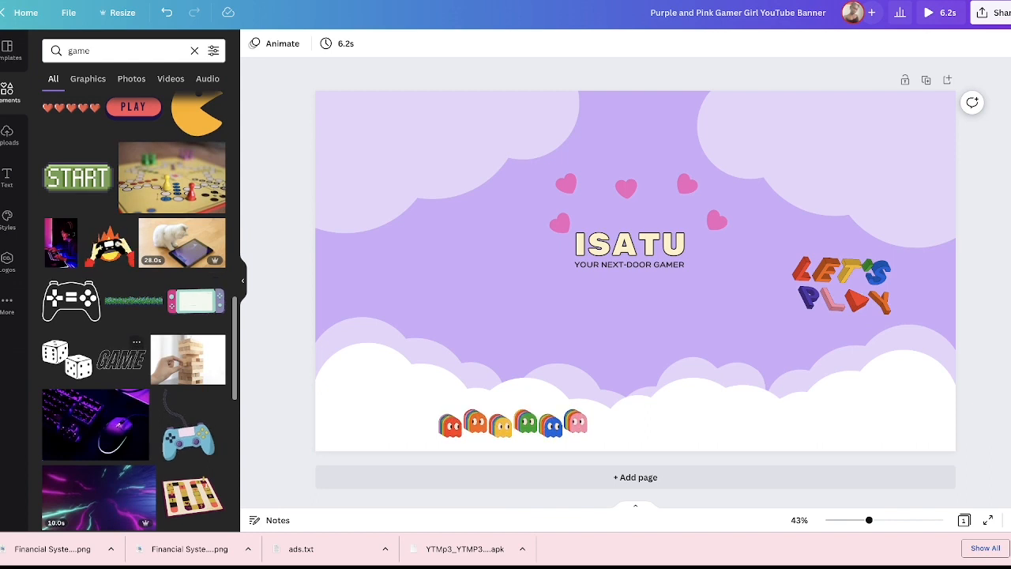
click(70, 359)
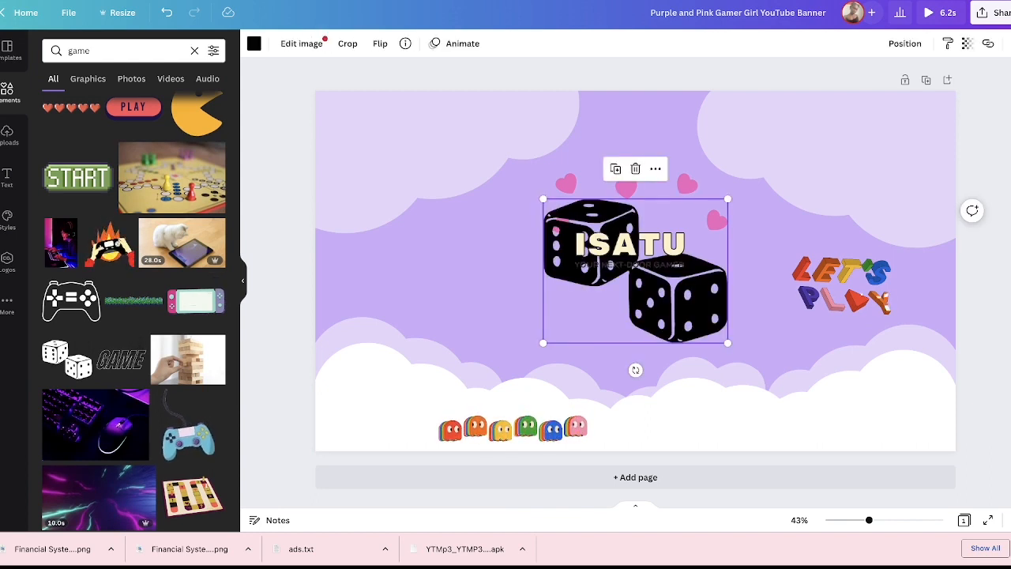
key(Delete)
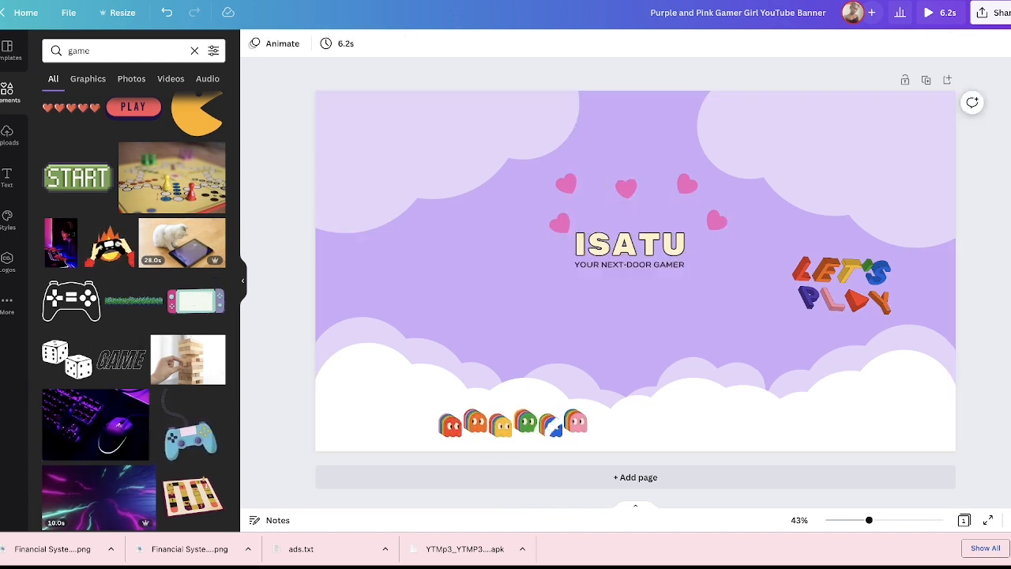
Step: Look further through the game search results for another graphic that suits the banner
scroll(134, 312, down, 5)
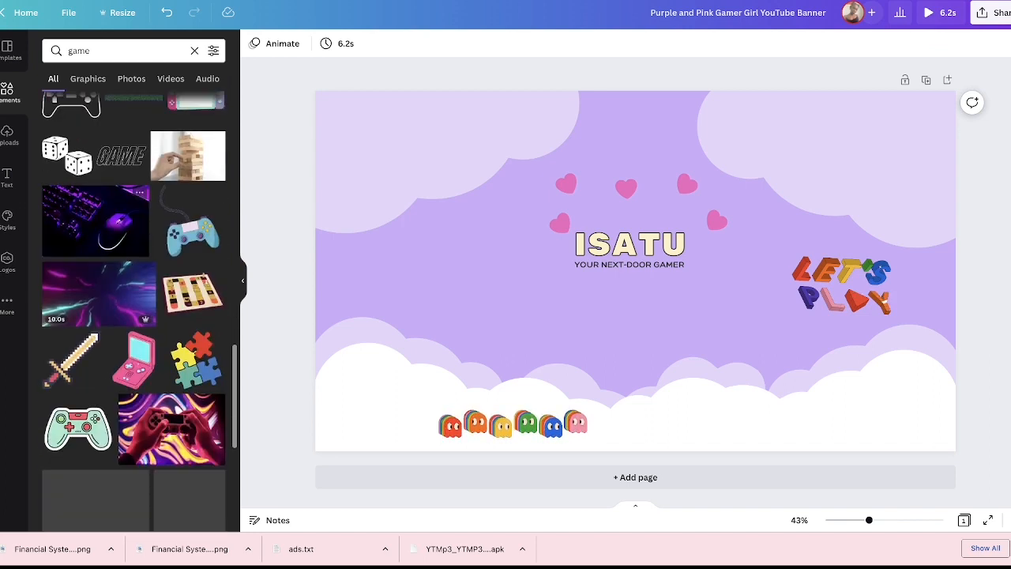
scroll(134, 316, down, 1)
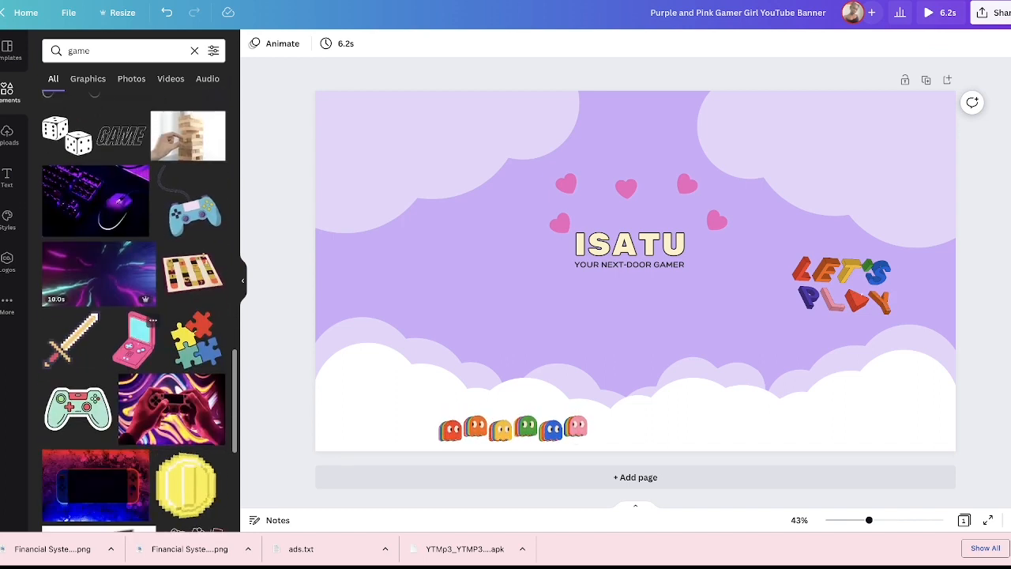